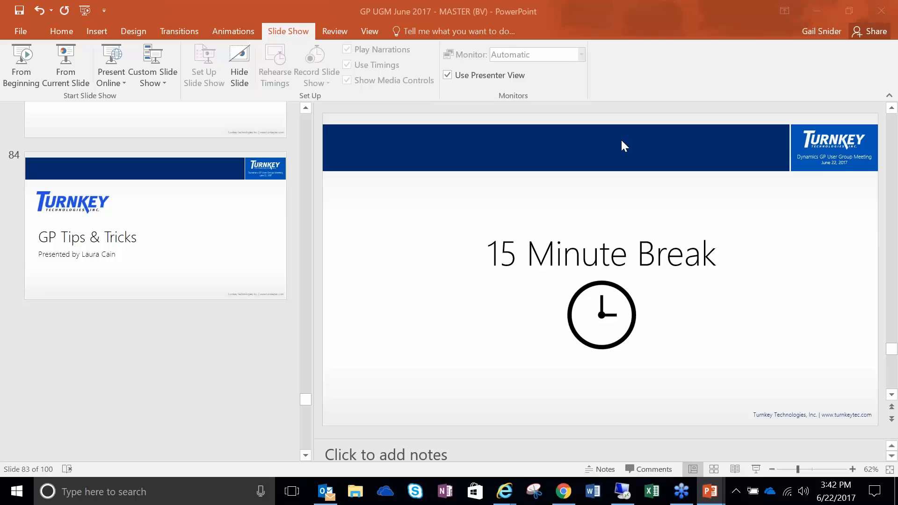
# Step: Switch to the remote Microsoft Dynamics GP session and open the transactions of payables batch TEST123
pyautogui.click(621, 499)
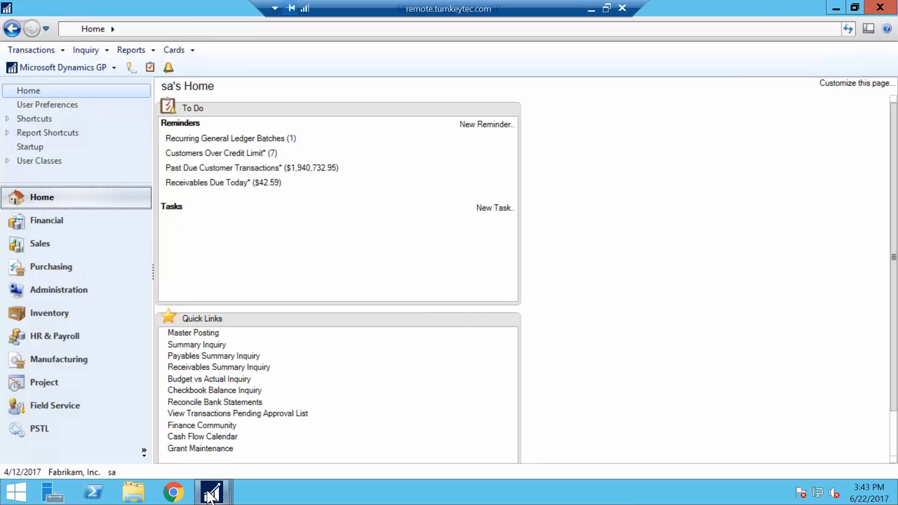
pyautogui.click(211, 492)
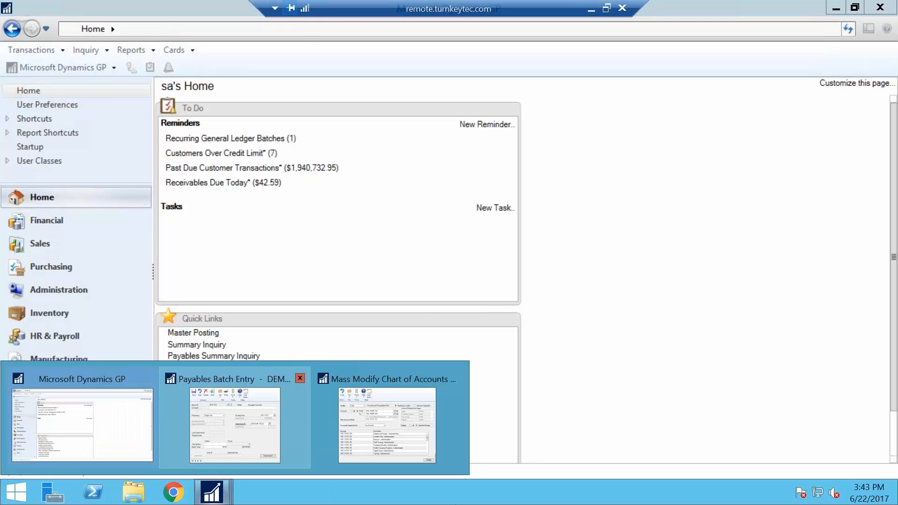
pyautogui.click(235, 423)
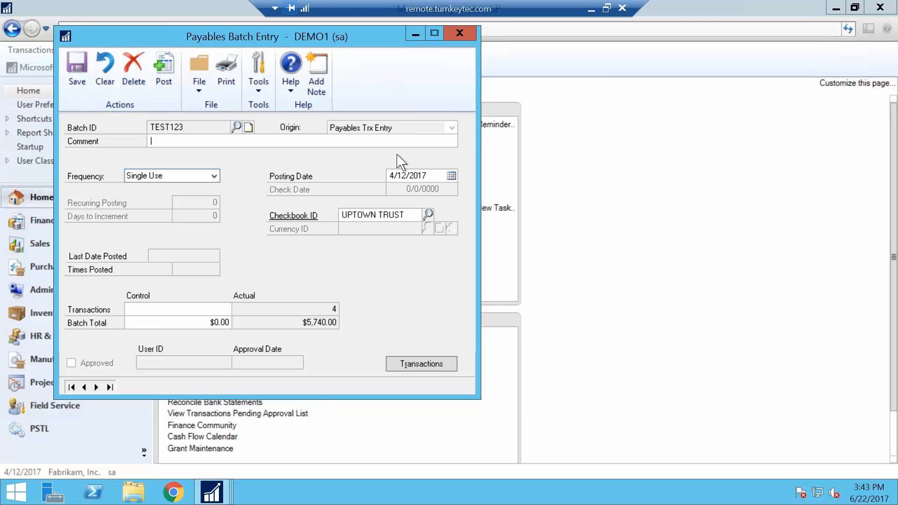
pyautogui.click(442, 363)
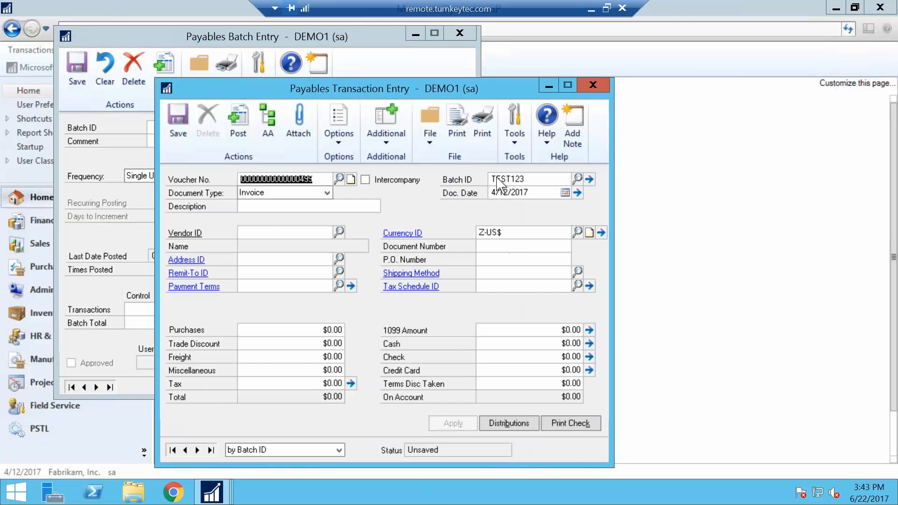
# Step: Shift the payables transaction's document date forward and back a few days, and set it to 4/22/2017
pyautogui.click(505, 193)
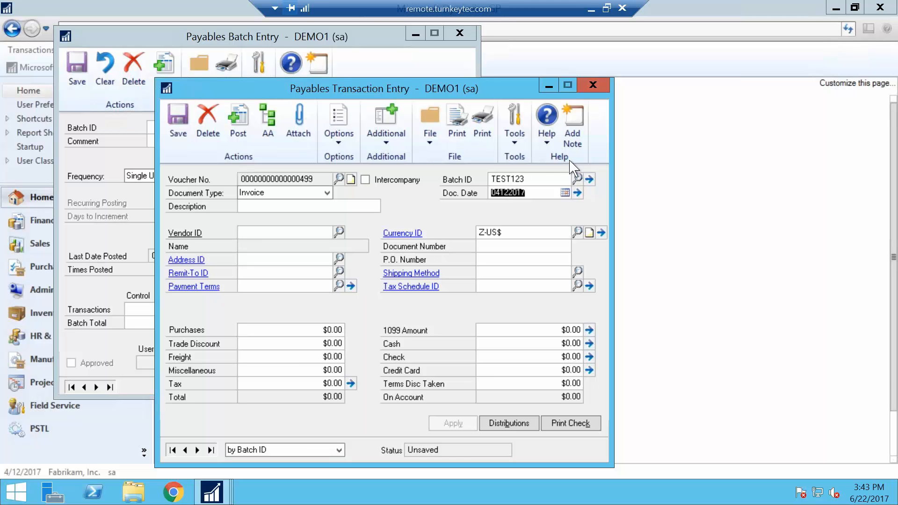
pyautogui.click(536, 231)
pyautogui.click(538, 193)
pyautogui.press('+')
pyautogui.press('+')
pyautogui.press('+')
pyautogui.press('-')
pyautogui.press('-')
pyautogui.press('-')
pyautogui.write('22')
pyautogui.press('Tab')
# Step: Delete the unsaved payables transaction record
pyautogui.click(539, 189)
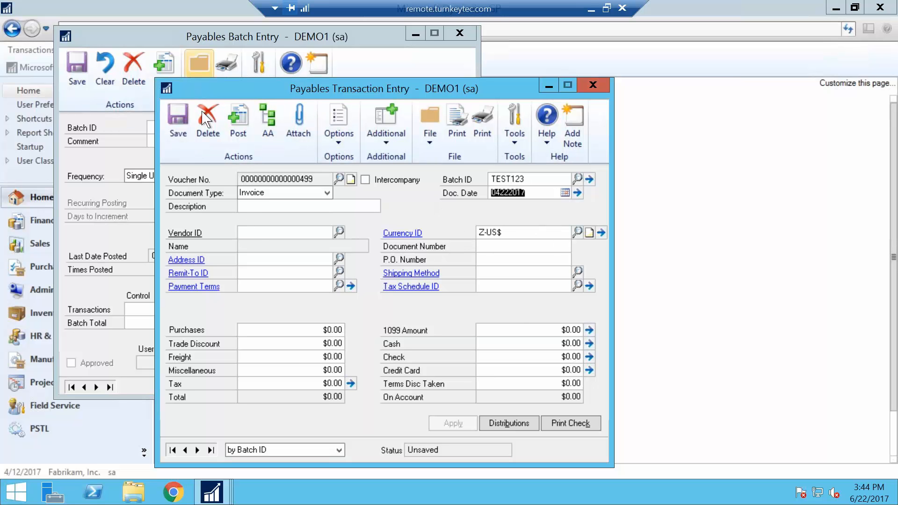
pyautogui.click(208, 121)
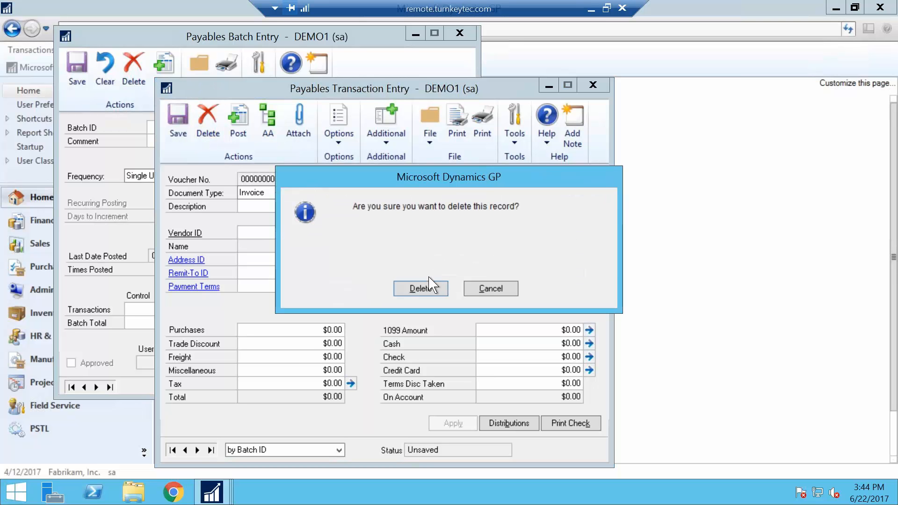
pyautogui.click(424, 288)
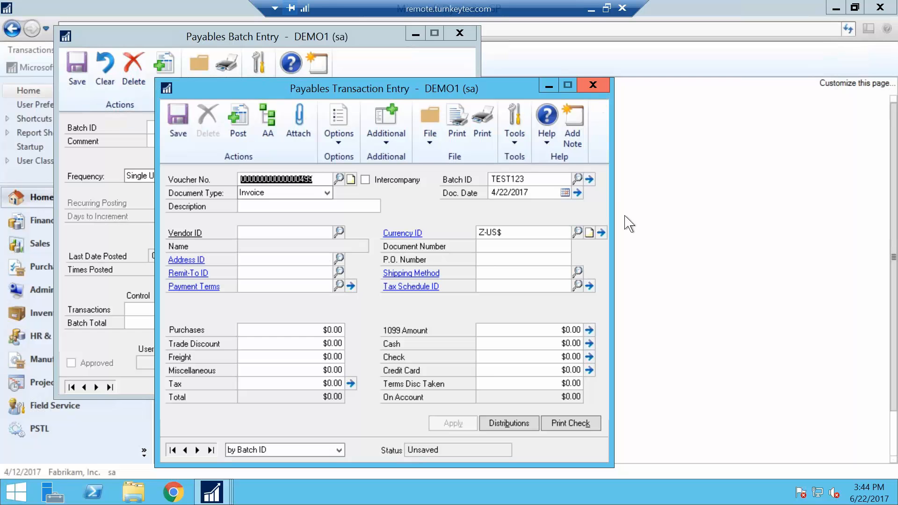
# Step: Output the edit list for payables batch TEST123 to the screen instead of the printer, and close the resulting reports
pyautogui.click(589, 179)
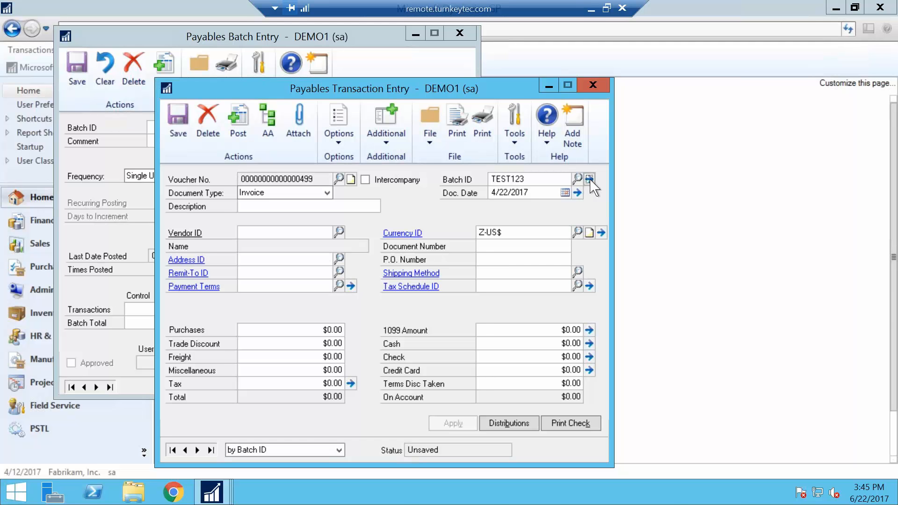
pyautogui.click(226, 74)
pyautogui.click(636, 213)
pyautogui.click(492, 358)
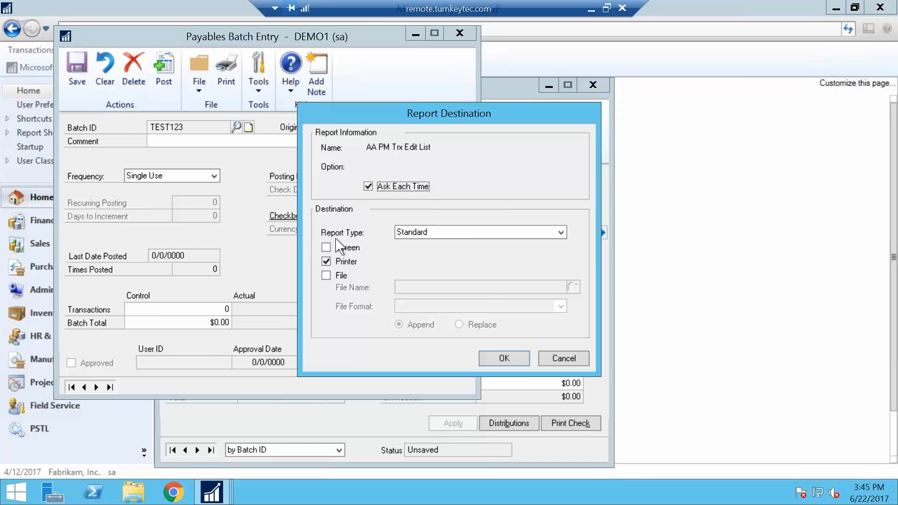
pyautogui.click(327, 248)
pyautogui.click(326, 262)
pyautogui.click(504, 359)
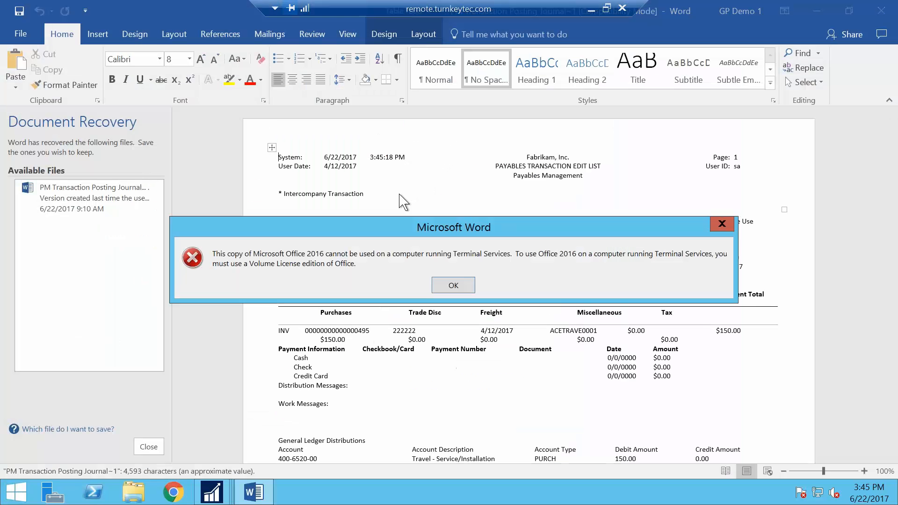
pyautogui.click(721, 224)
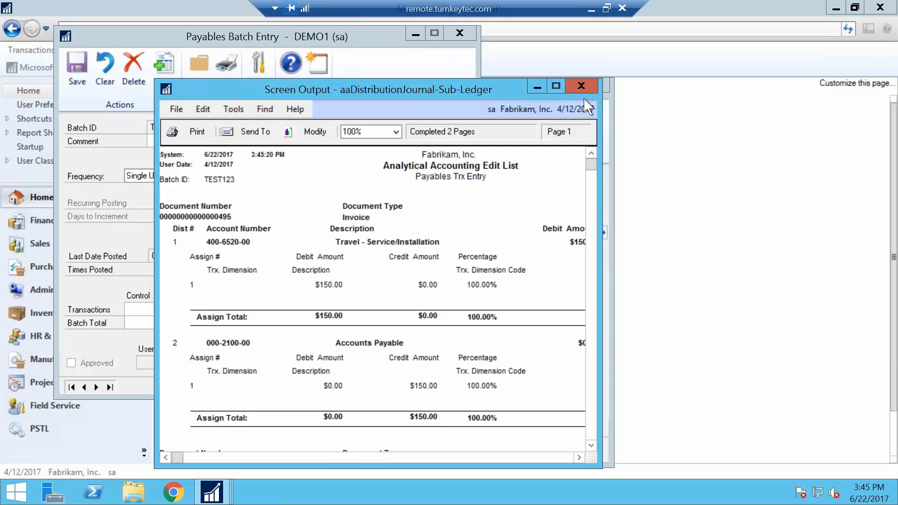
pyautogui.click(581, 85)
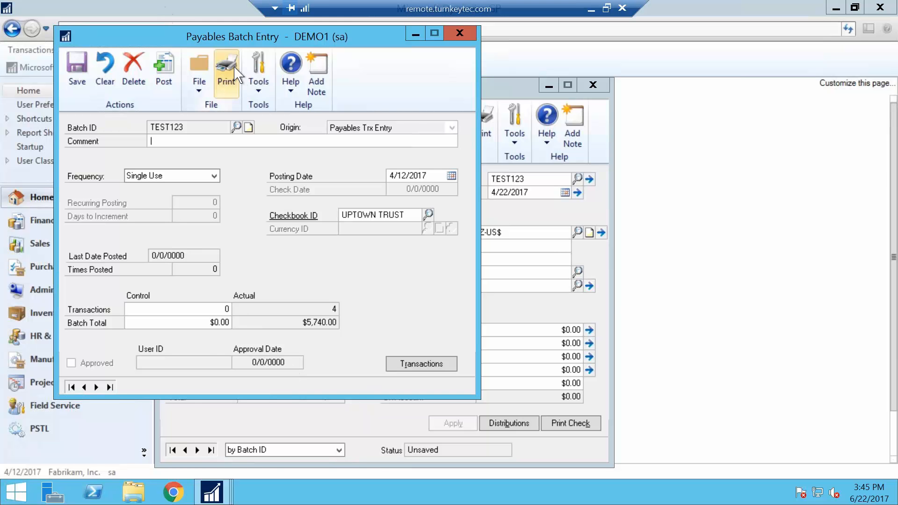
# Step: Try to post payables batch TEST123 and close its batch entry window
pyautogui.click(171, 68)
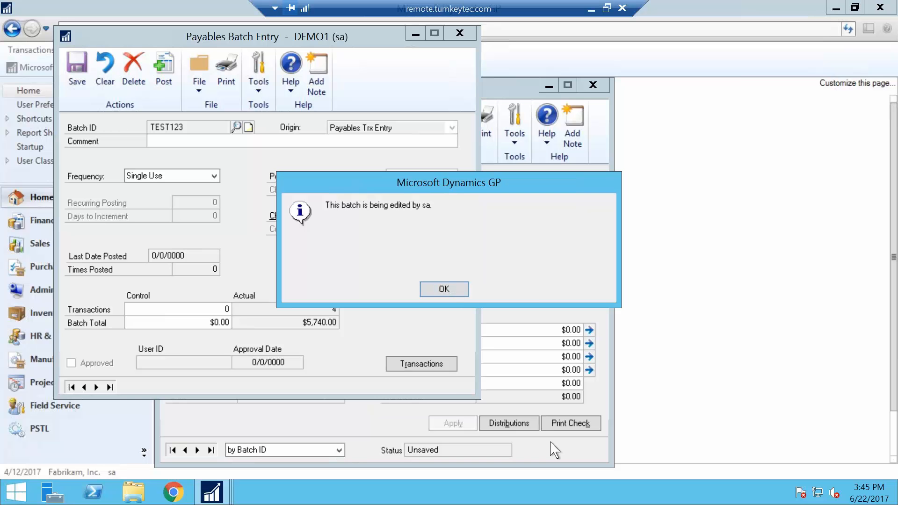
pyautogui.click(450, 290)
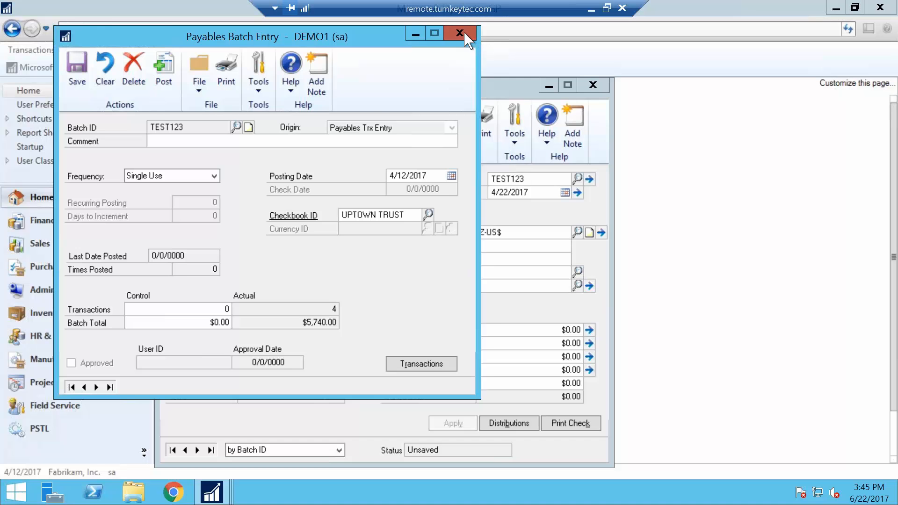
pyautogui.click(498, 290)
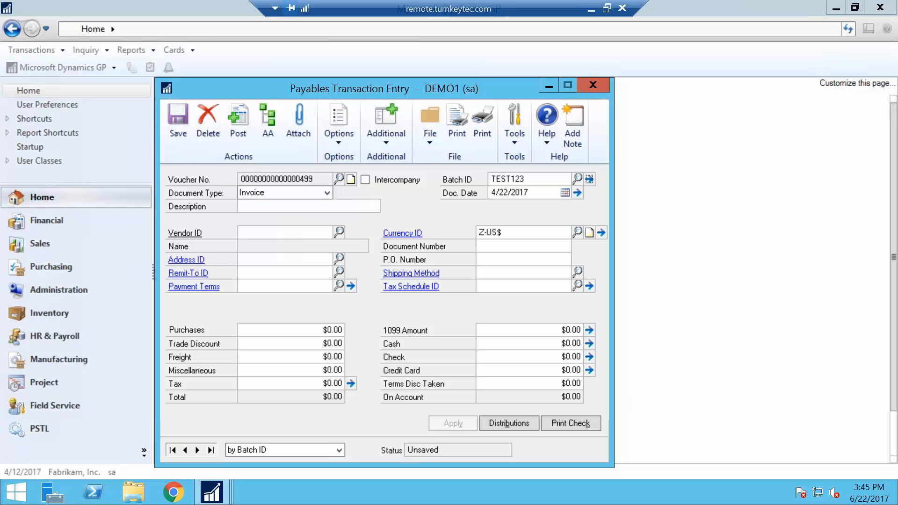
# Step: View batch TEST123 again from the payables transaction, close it and return to the home page
pyautogui.click(589, 180)
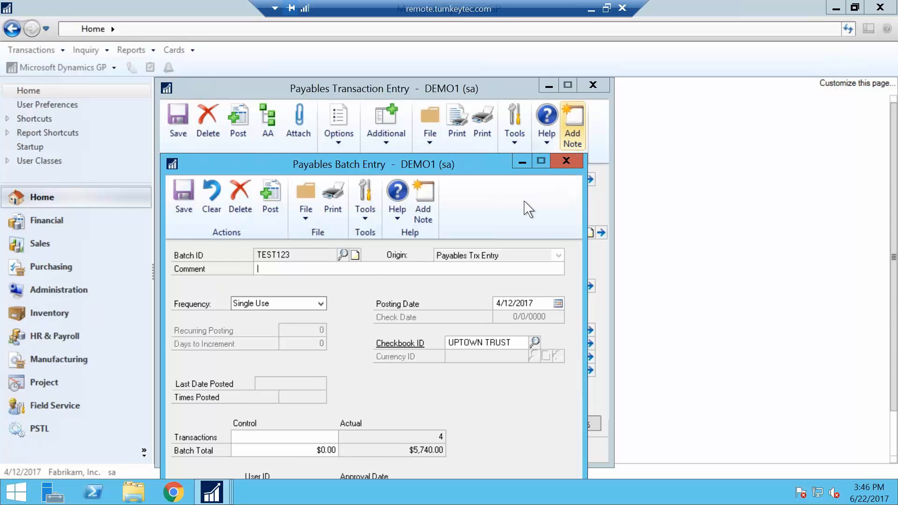
pyautogui.click(572, 161)
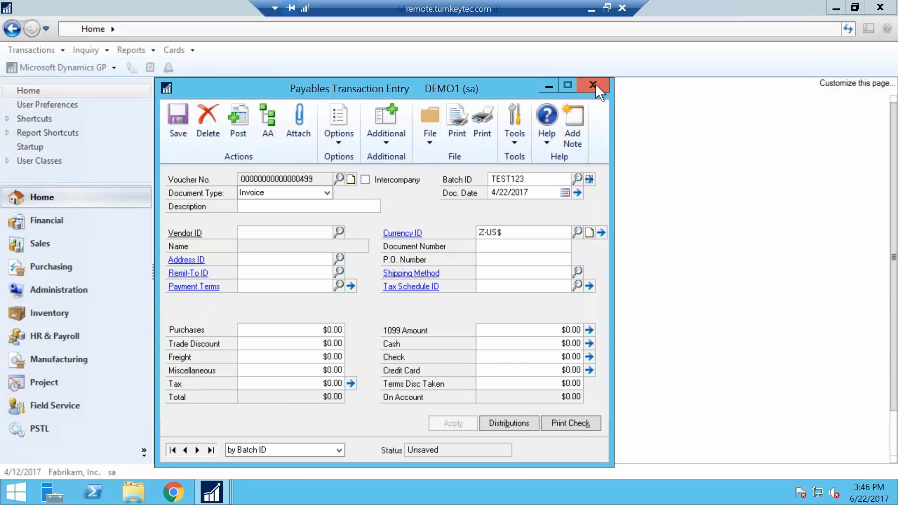
pyautogui.click(708, 181)
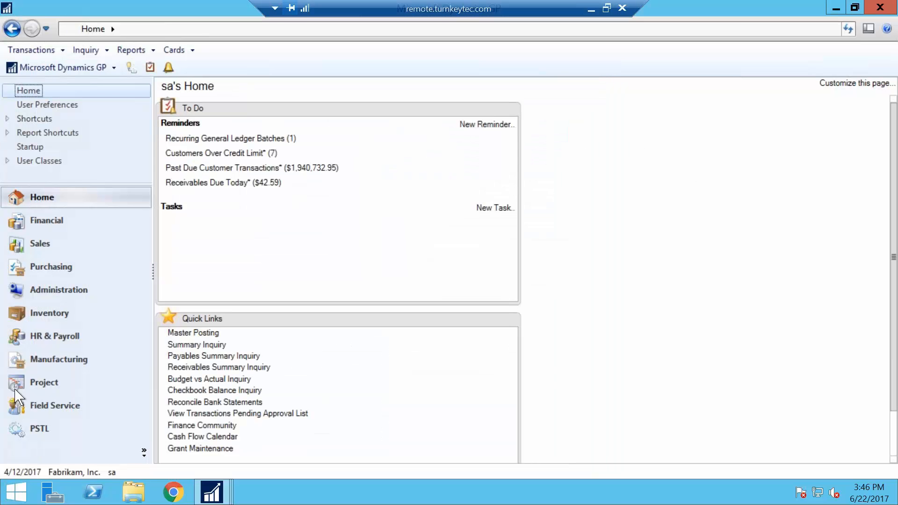
# Step: Bring up the Mass Modify Chart of Accounts window and move it toward the middle of the workspace
pyautogui.click(212, 491)
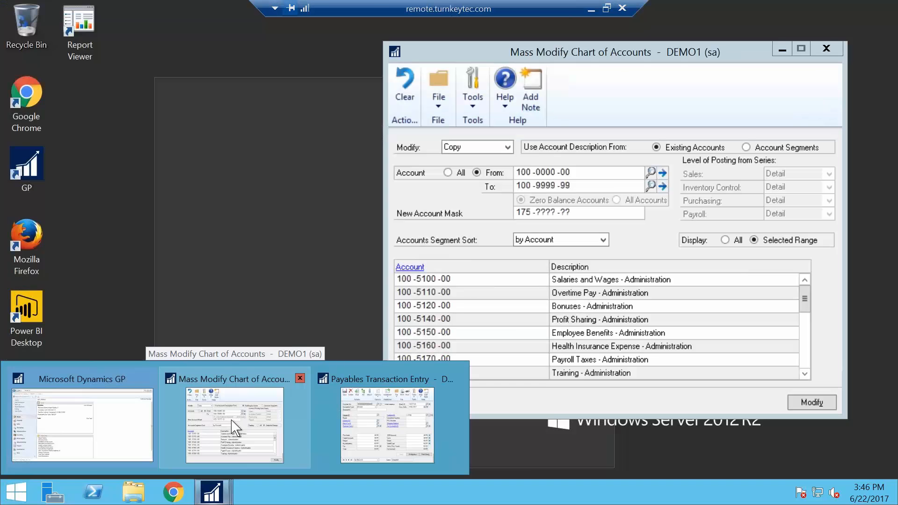
pyautogui.click(232, 427)
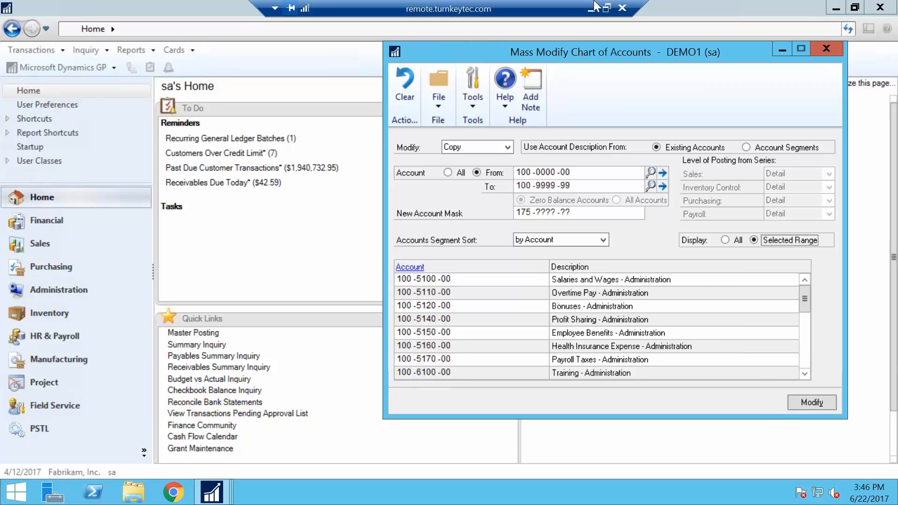
pyautogui.moveTo(580, 51); pyautogui.dragTo(471, 37)
pyautogui.moveTo(548, 58); pyautogui.dragTo(549, 58)
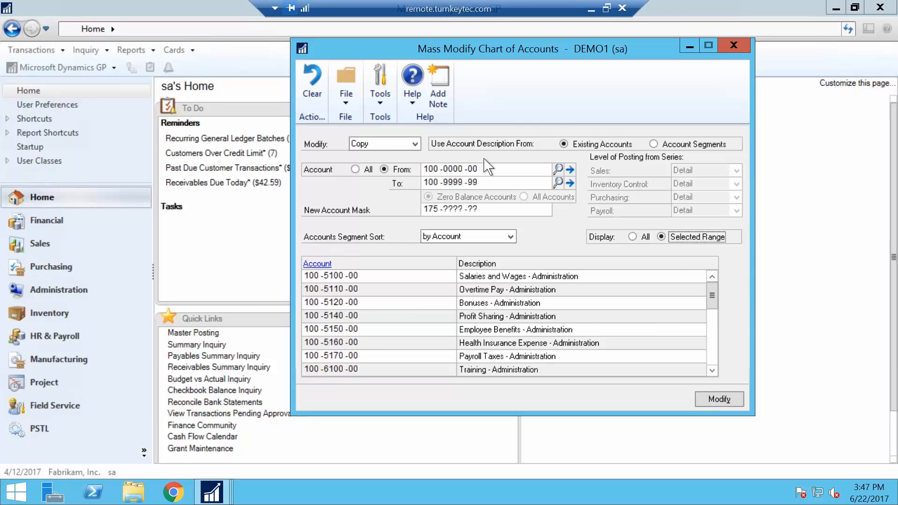
# Step: Review the modification types and listed accounts, and copy accounts 100-0000-00 through 100-9999-99 using the new account mask 175-????-??
pyautogui.click(364, 148)
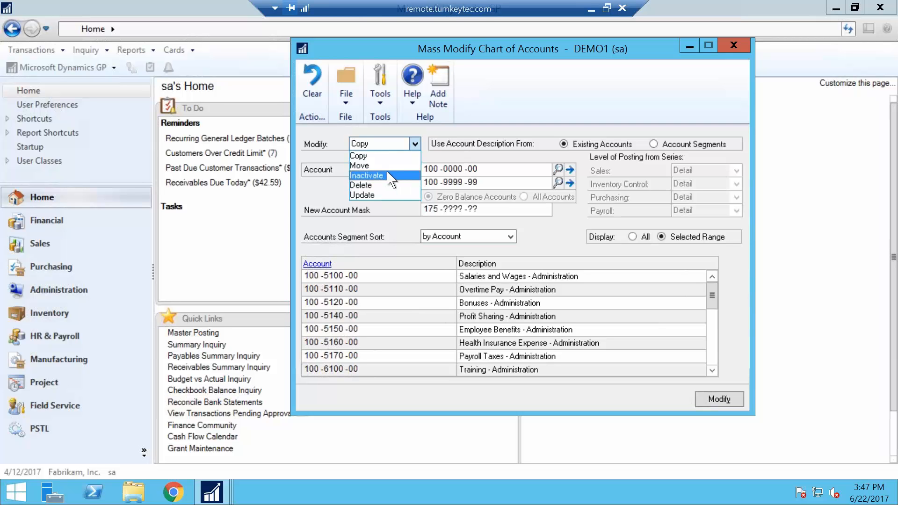
pyautogui.click(514, 113)
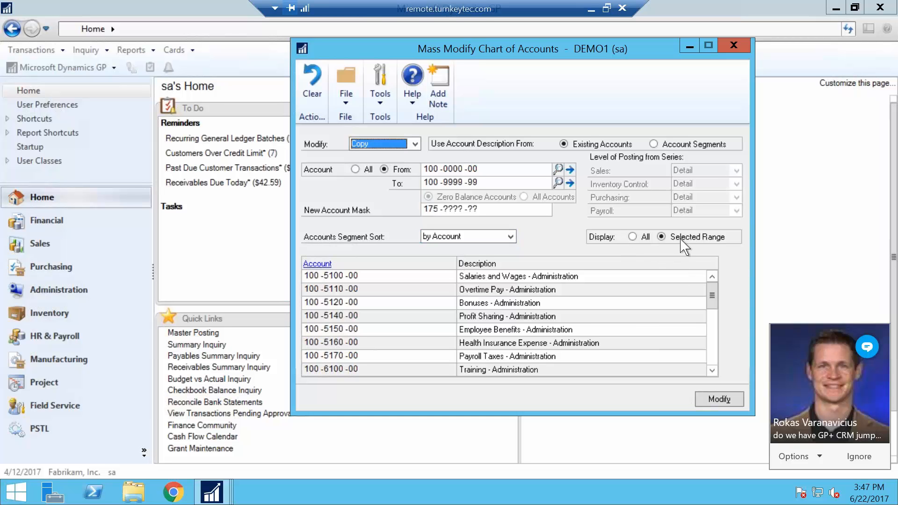
pyautogui.click(345, 333)
pyautogui.scroll(-1, 336, 319)
pyautogui.scroll(-4, 335, 319)
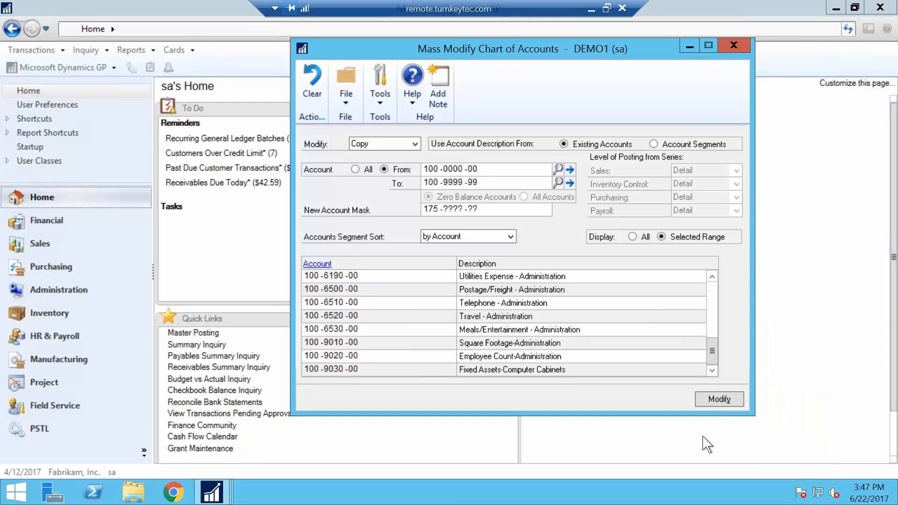
pyautogui.click(715, 402)
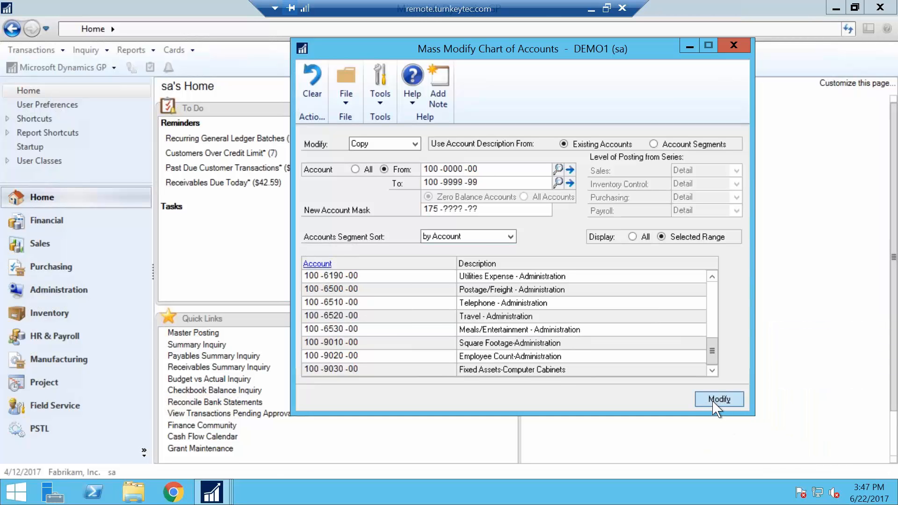
# Step: Set the account range from 175-0000-00 to 175-9999-99, display only the selected range and look through the listed accounts
pyautogui.click(430, 170)
pyautogui.write('175 -')
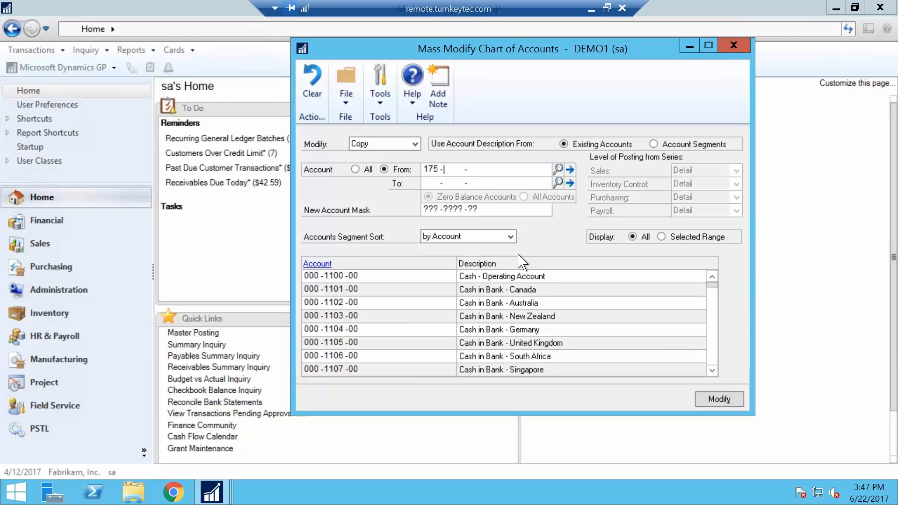
pyautogui.write('0000 -00')
pyautogui.press('Tab')
pyautogui.write('175 -9999 -99')
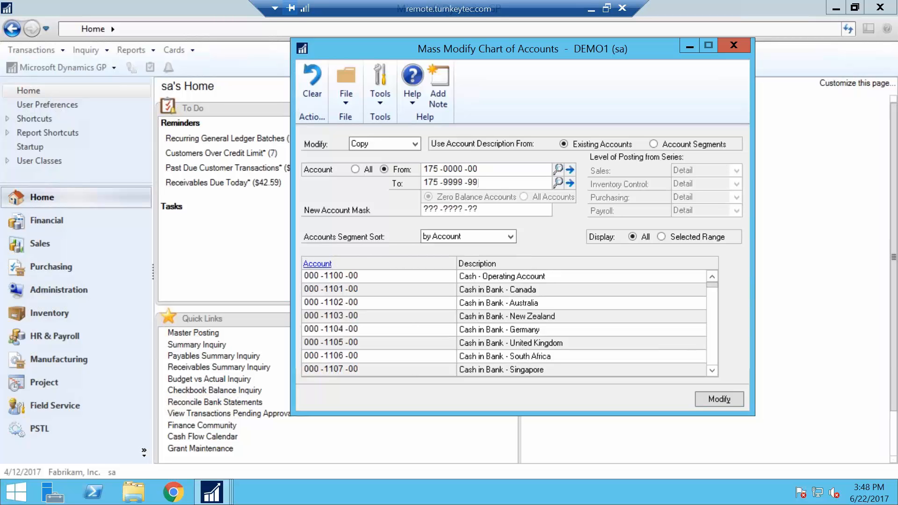
pyautogui.press('Tab')
pyautogui.click(667, 236)
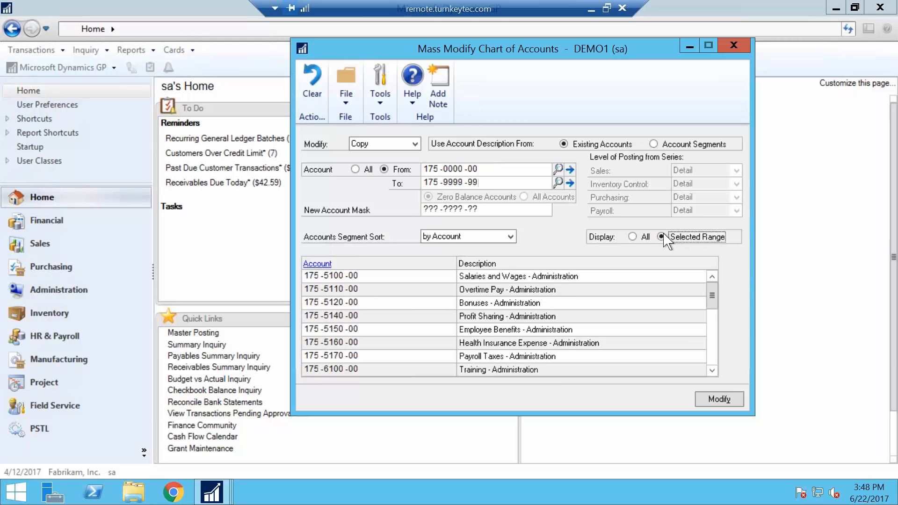
pyautogui.click(321, 317)
pyautogui.scroll(-7, 393, 346)
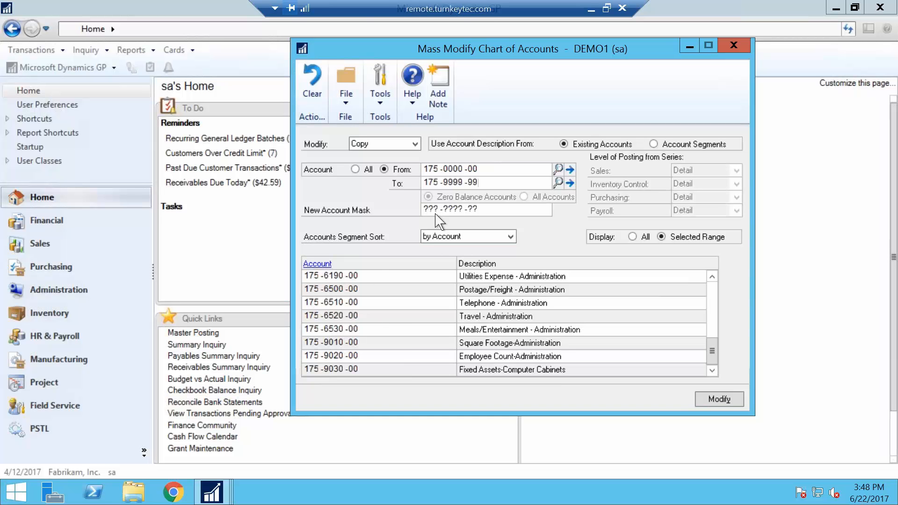
# Step: Change the mass modification type to Move for the 175 account range
pyautogui.click(435, 172)
pyautogui.click(376, 148)
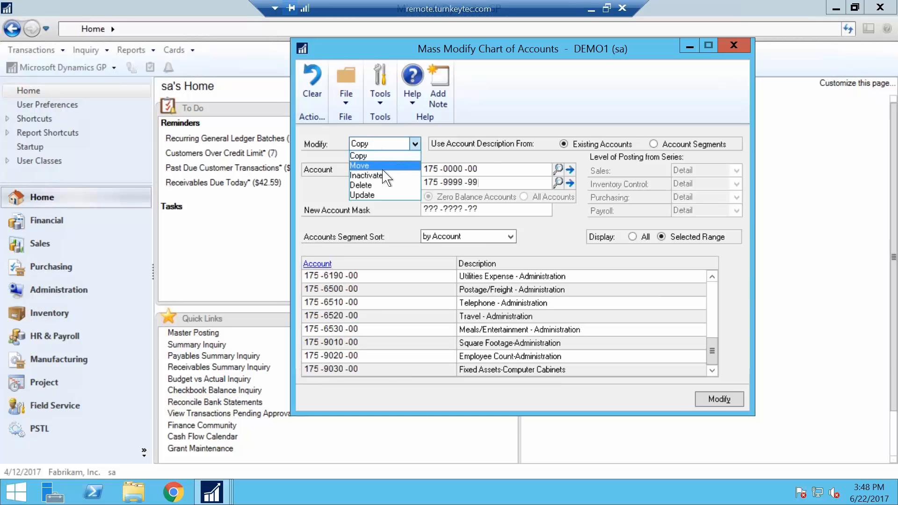
pyautogui.click(390, 165)
pyautogui.click(380, 146)
pyautogui.press('Return')
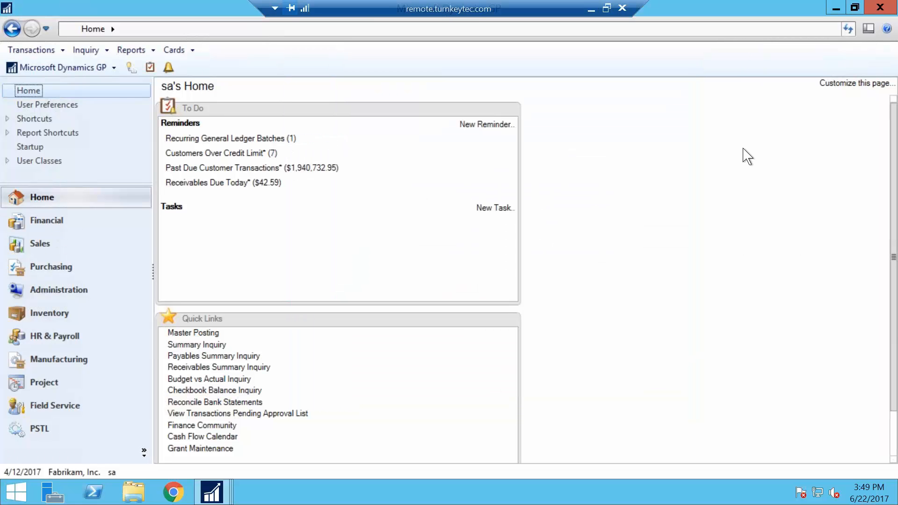
# Step: Go to the Financial area and open the Account card to view the Account Maintenance window
pyautogui.click(40, 220)
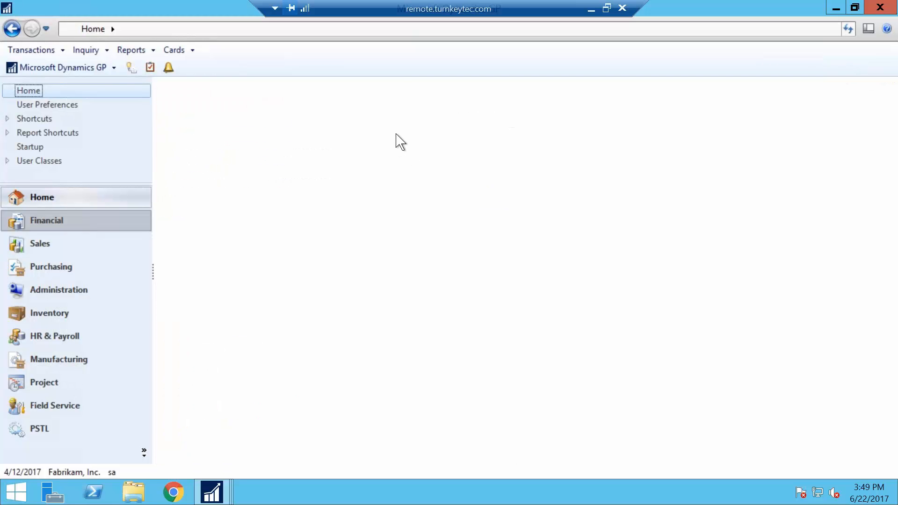
pyautogui.click(449, 139)
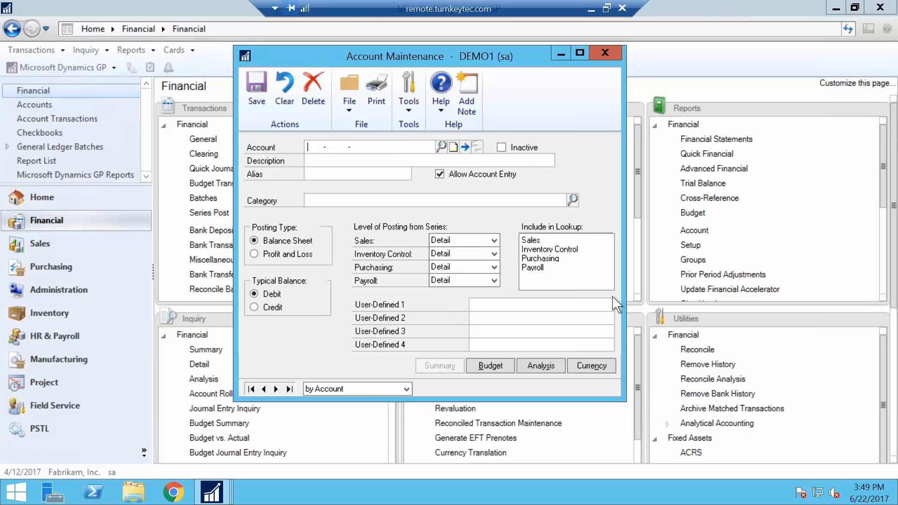
pyautogui.press('super+c')
pyautogui.press('Escape')
# Step: Close Account Maintenance and open Mass Modify from the Financial cards
pyautogui.click(619, 55)
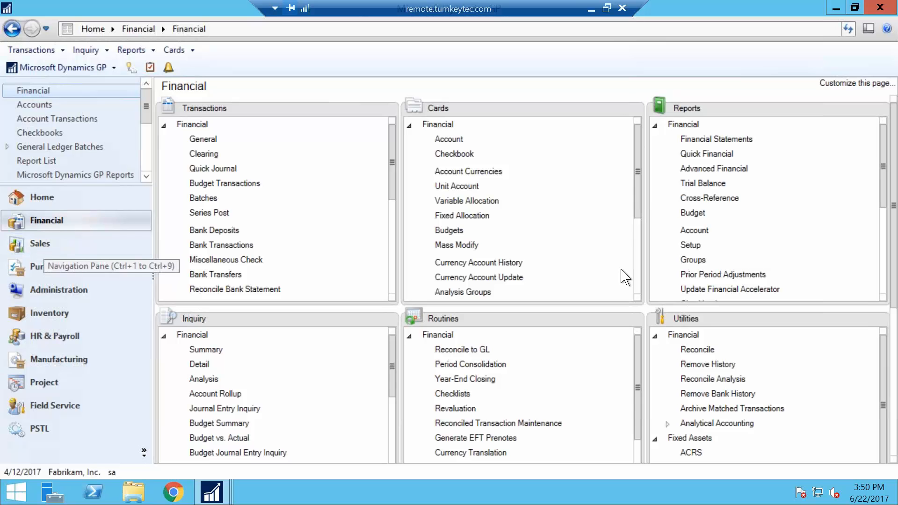
pyautogui.click(452, 247)
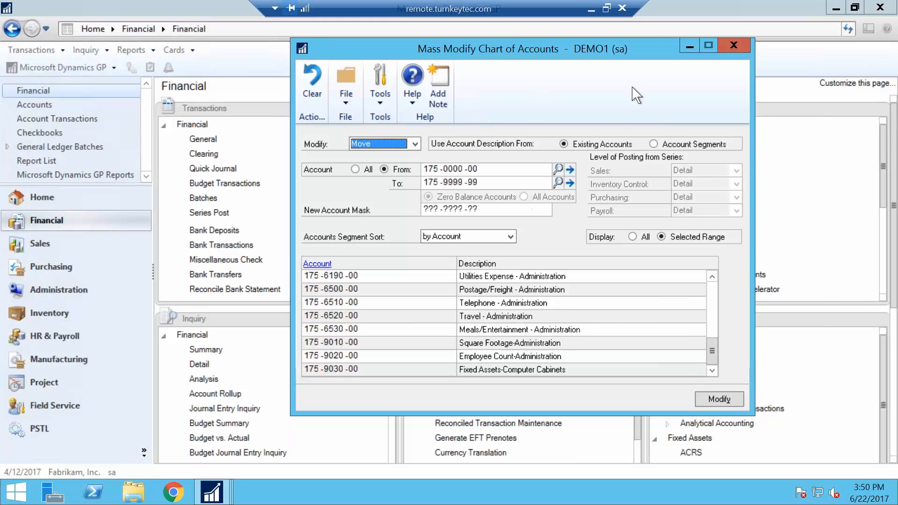
# Step: Close Mass Modify Chart of Accounts, view the Batch Entry window from the Financial transactions and close it
pyautogui.click(734, 45)
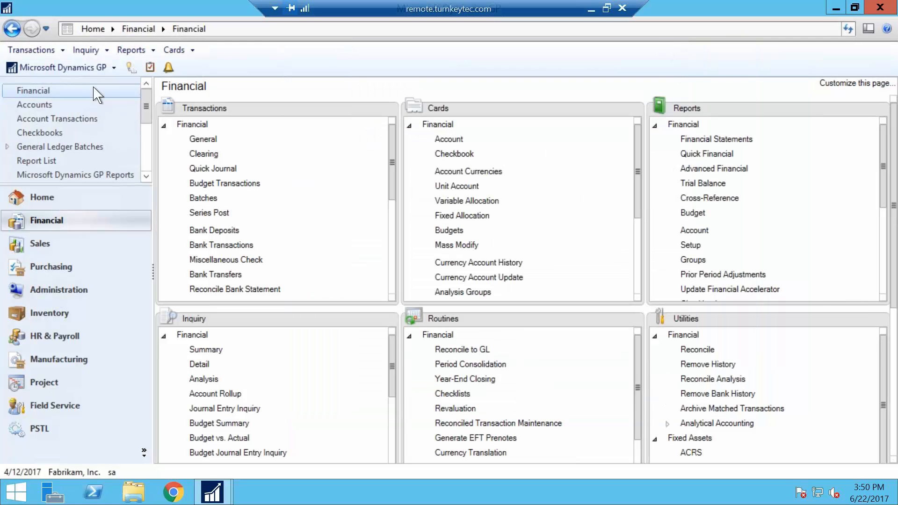
pyautogui.click(200, 198)
pyautogui.moveTo(370, 90); pyautogui.dragTo(506, 88)
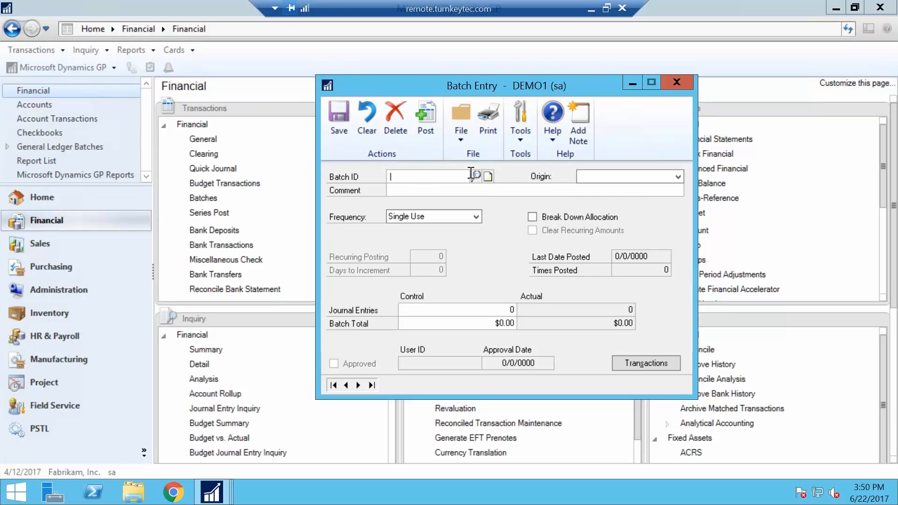
pyautogui.click(676, 82)
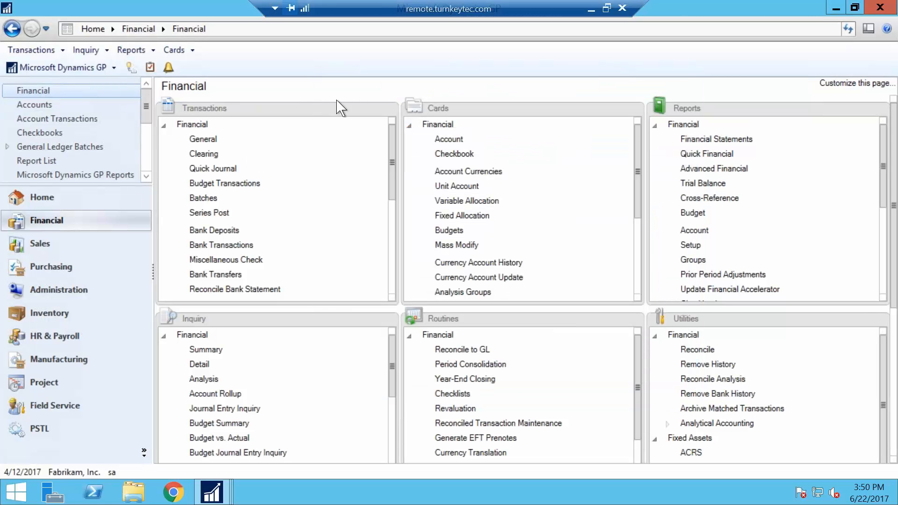
# Step: Open Series Posting for the Financial series, look through the listed batches and close the window
pyautogui.click(210, 213)
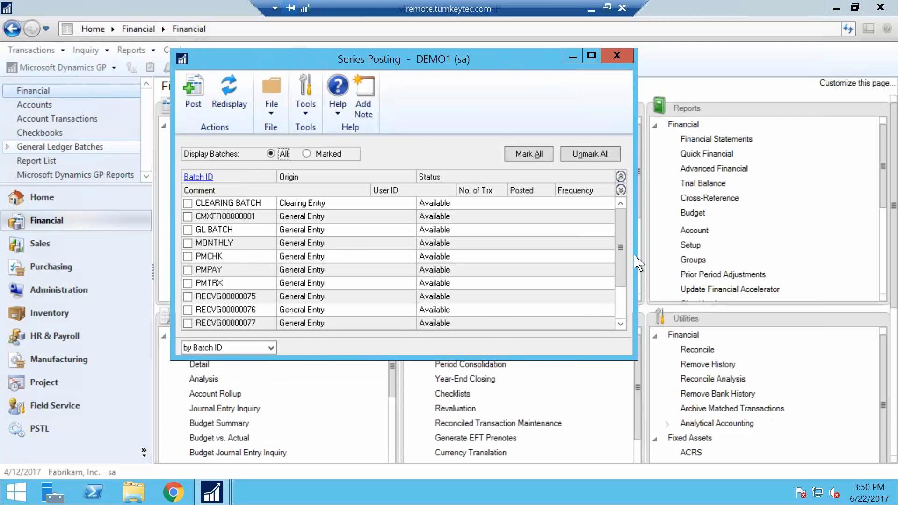
pyautogui.moveTo(626, 264); pyautogui.dragTo(626, 329)
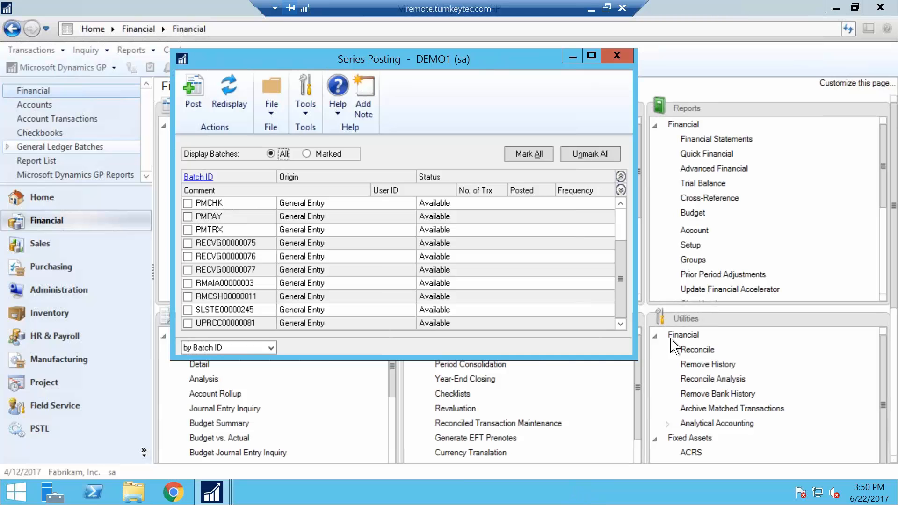
pyautogui.click(617, 55)
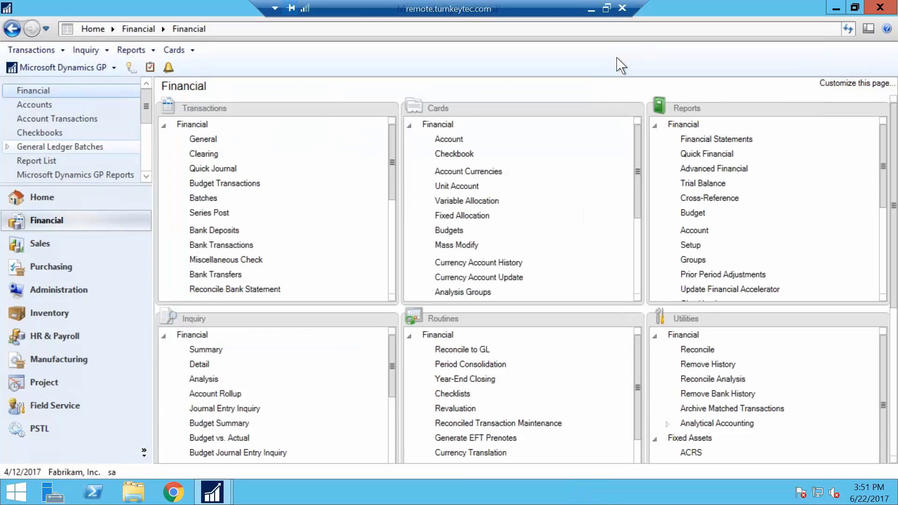
# Step: Open Master Posting from the Administration routines and look through the batches of all series
pyautogui.click(44, 290)
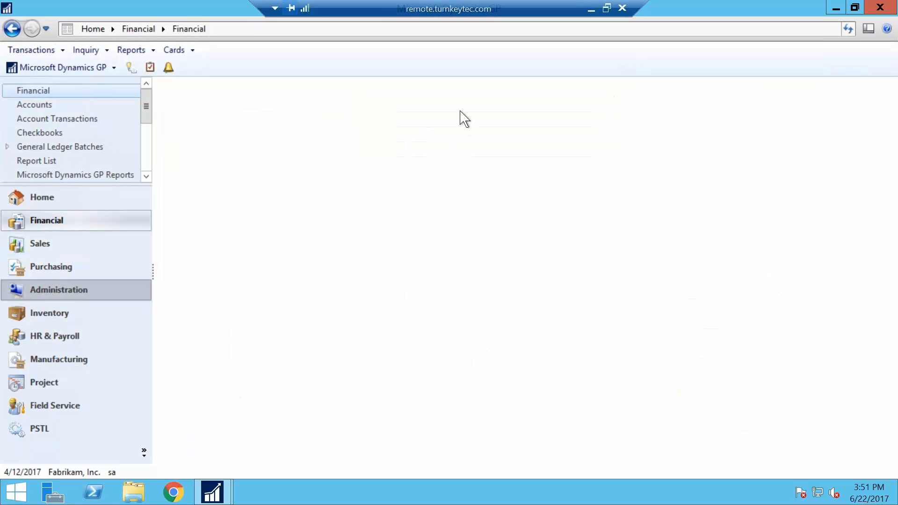
pyautogui.click(749, 199)
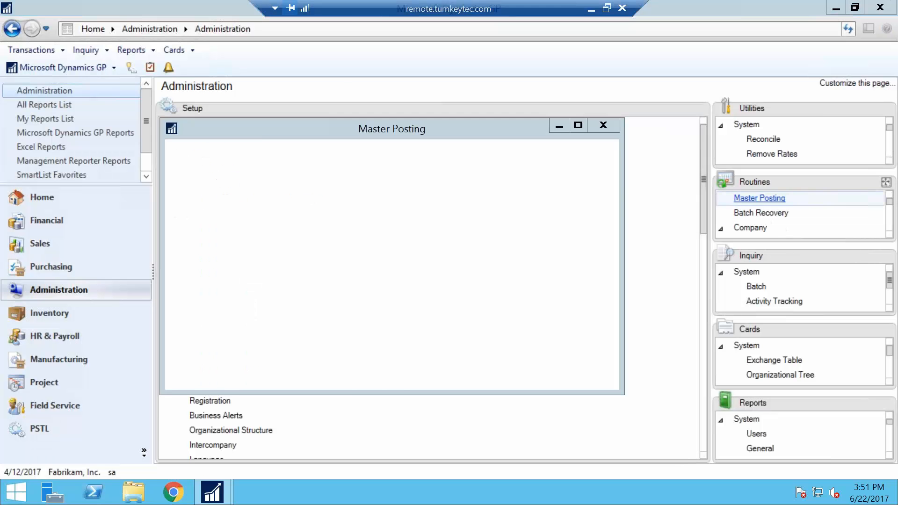
pyautogui.moveTo(431, 145); pyautogui.dragTo(491, 81)
pyautogui.click(313, 155)
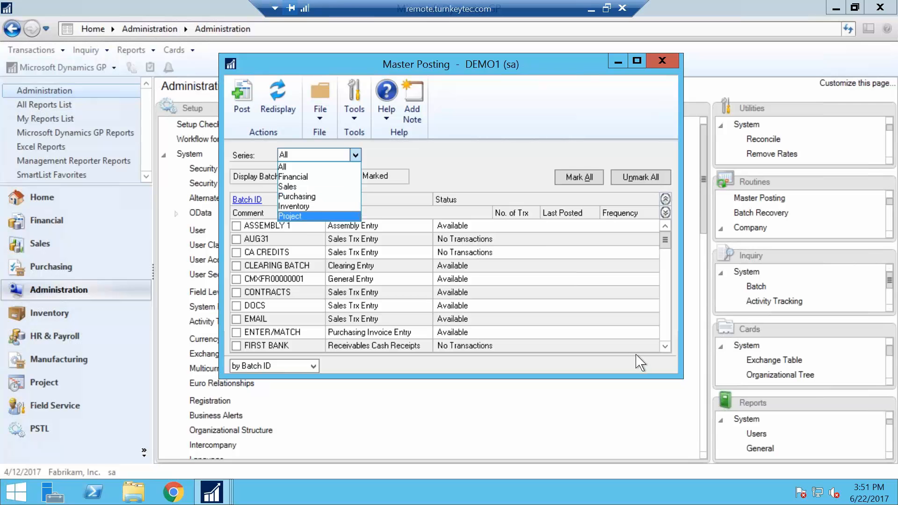
pyautogui.click(589, 293)
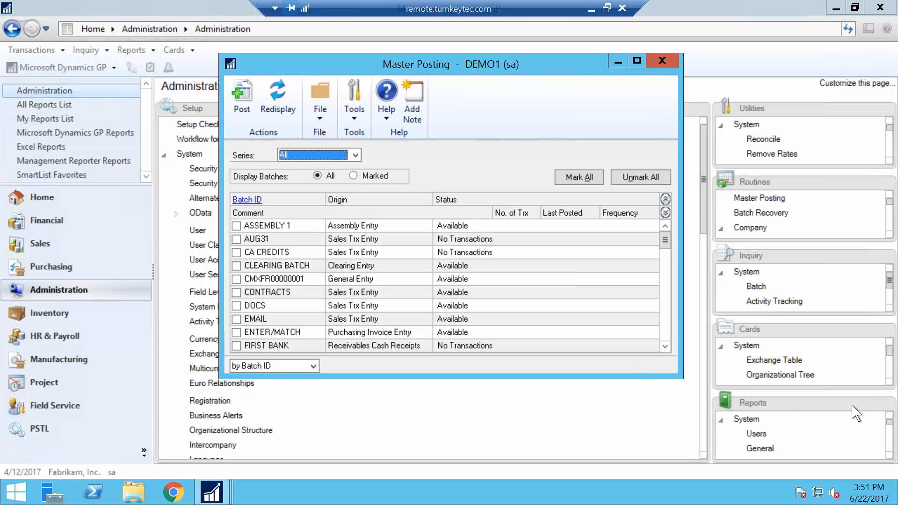
pyautogui.click(671, 343)
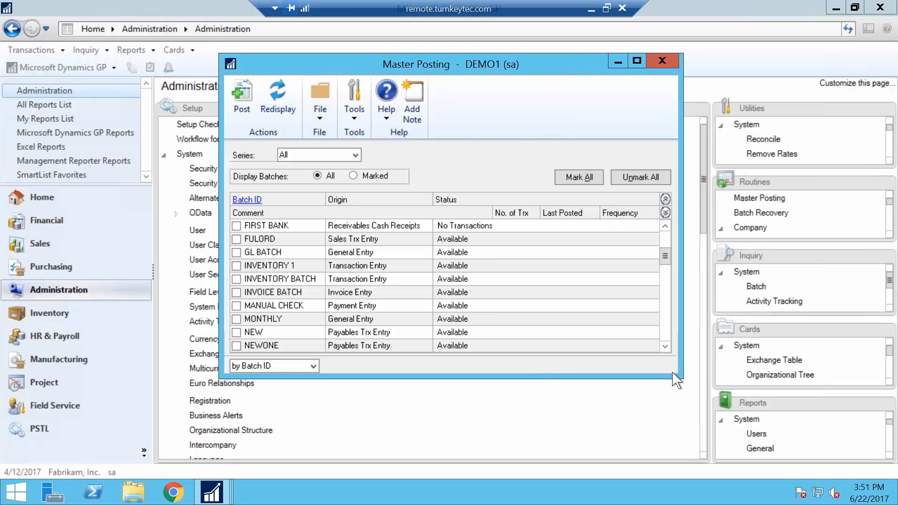
pyautogui.click(664, 346)
pyautogui.moveTo(664, 348); pyautogui.dragTo(666, 341)
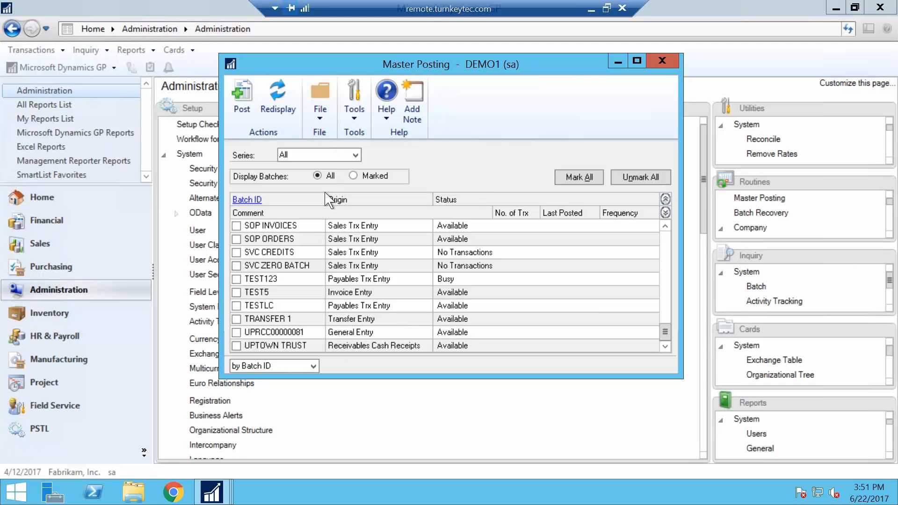
# Step: Limit the Master Posting batch list to the Financial series, view it and close the window
pyautogui.click(288, 155)
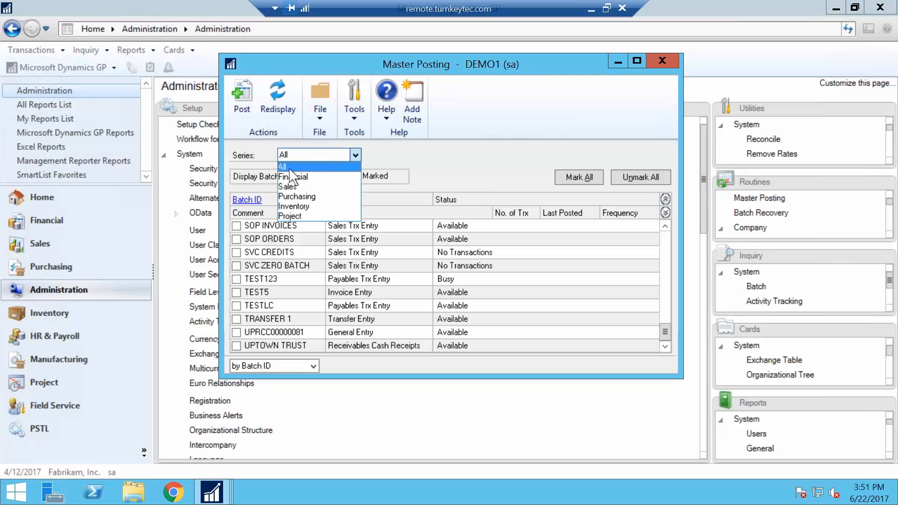
pyautogui.click(295, 177)
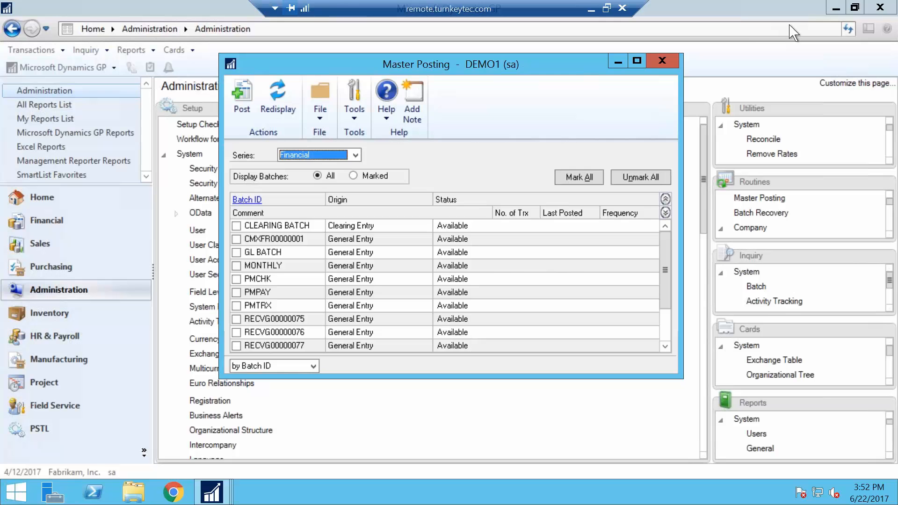
pyautogui.click(662, 60)
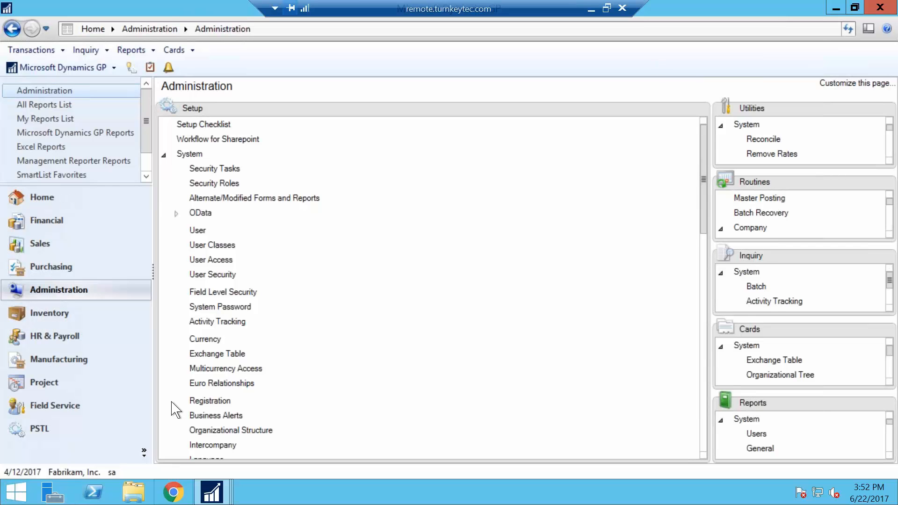
# Step: Open User Preferences from the Home area, review the Window Command Display choices and close the window without changing them
pyautogui.click(59, 198)
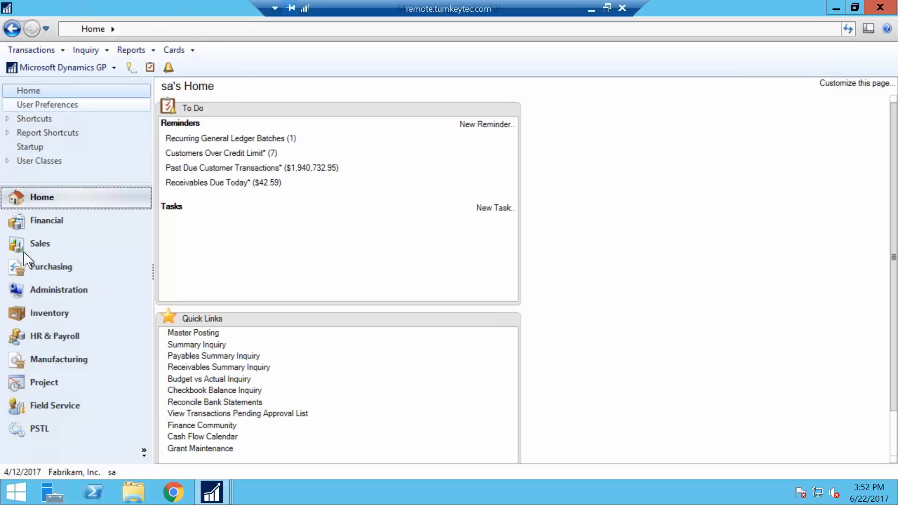
pyautogui.click(54, 108)
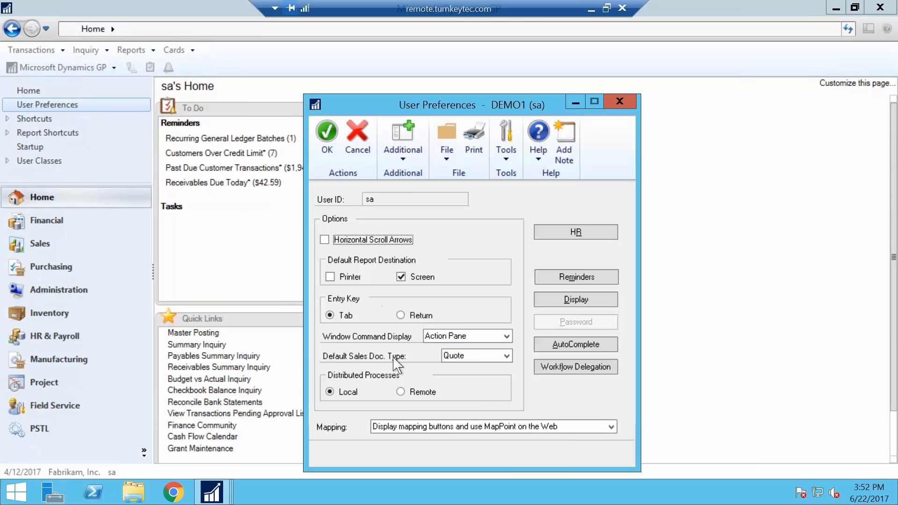
pyautogui.click(454, 339)
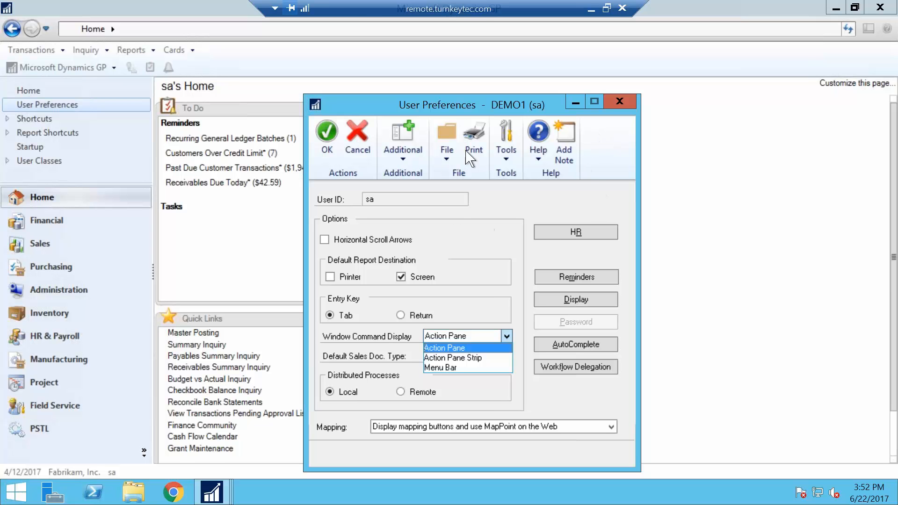
pyautogui.press('Down')
pyautogui.press('Down')
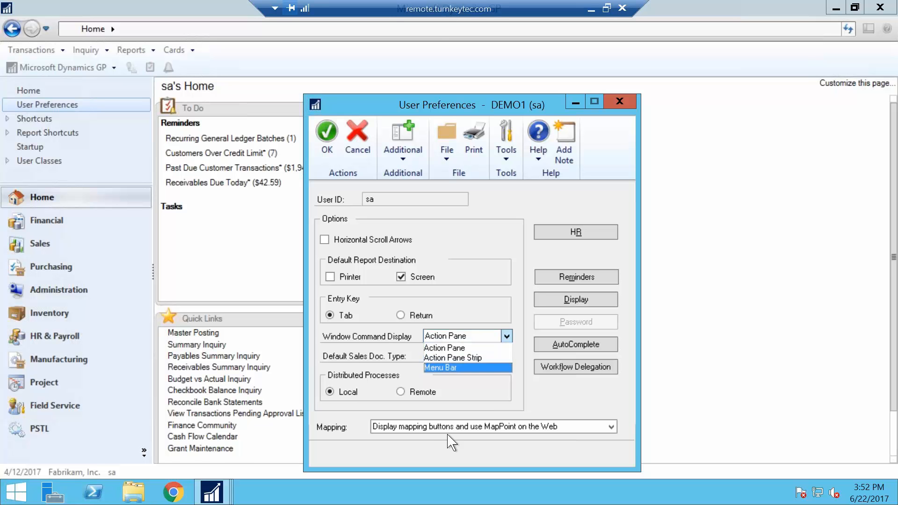
pyautogui.press('Up')
pyautogui.press('Up')
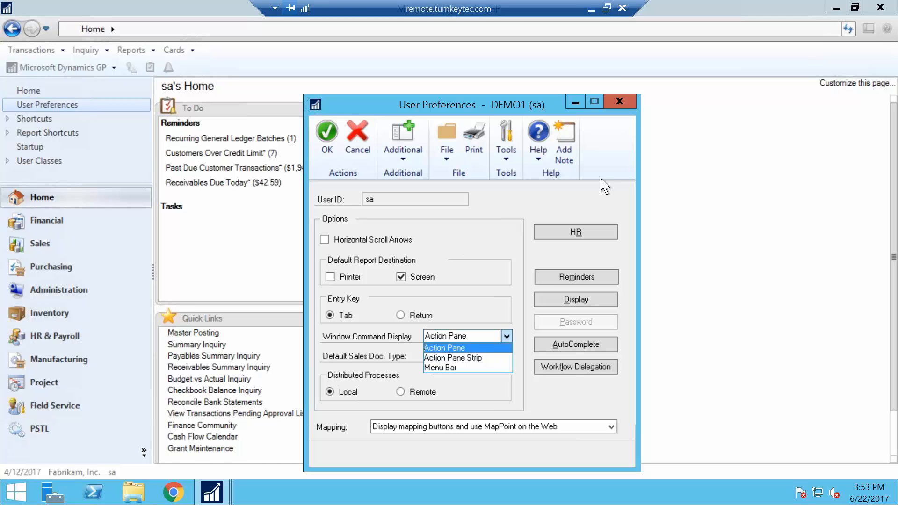
pyautogui.click(620, 107)
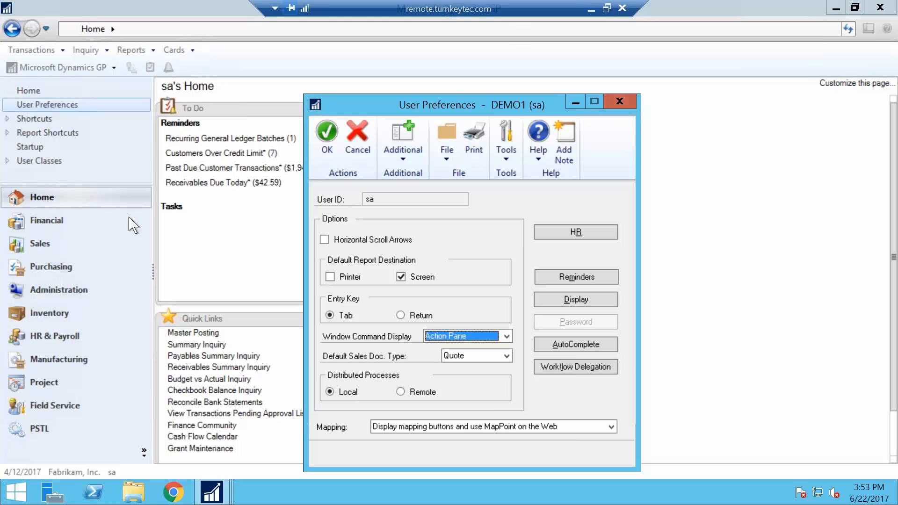
pyautogui.click(621, 101)
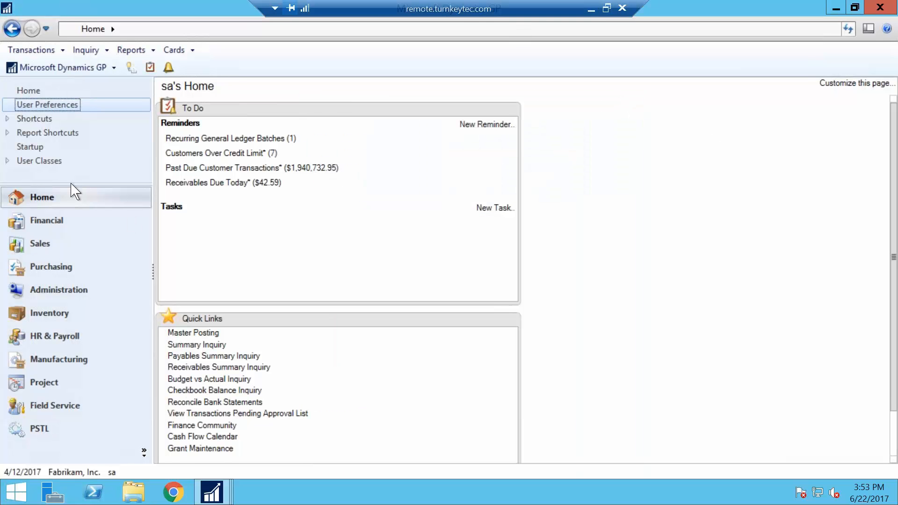
# Step: Create a Detailed Trial Balance report option named "new" in the Financial area that includes posting accounts
pyautogui.click(59, 224)
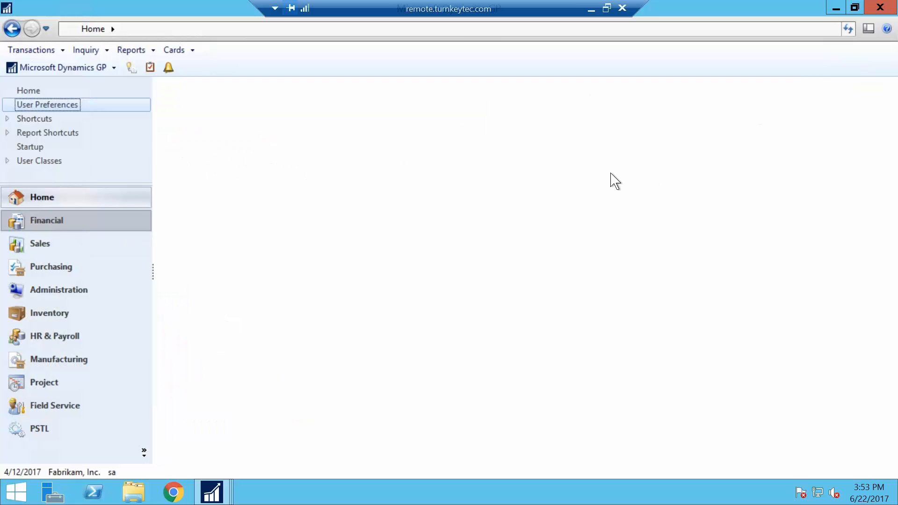
pyautogui.click(704, 183)
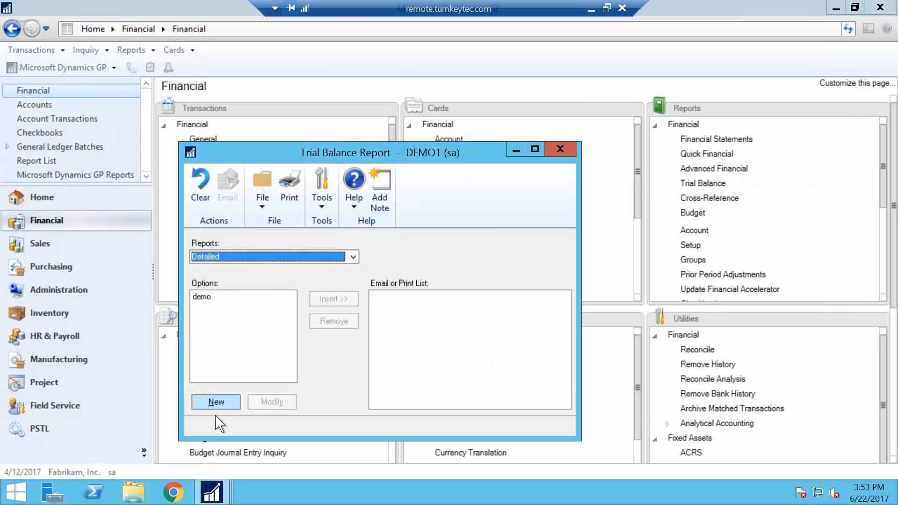
pyautogui.click(216, 403)
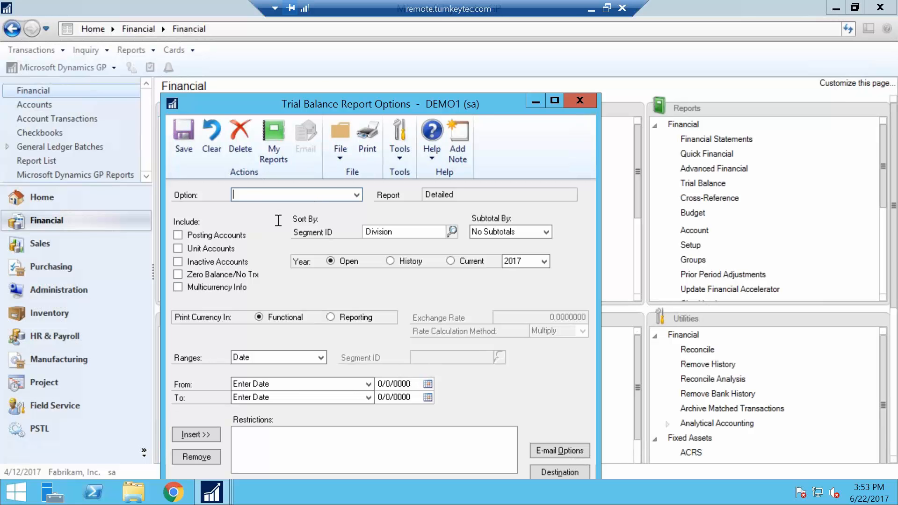
pyautogui.write('new')
pyautogui.press('Tab')
pyautogui.click(195, 236)
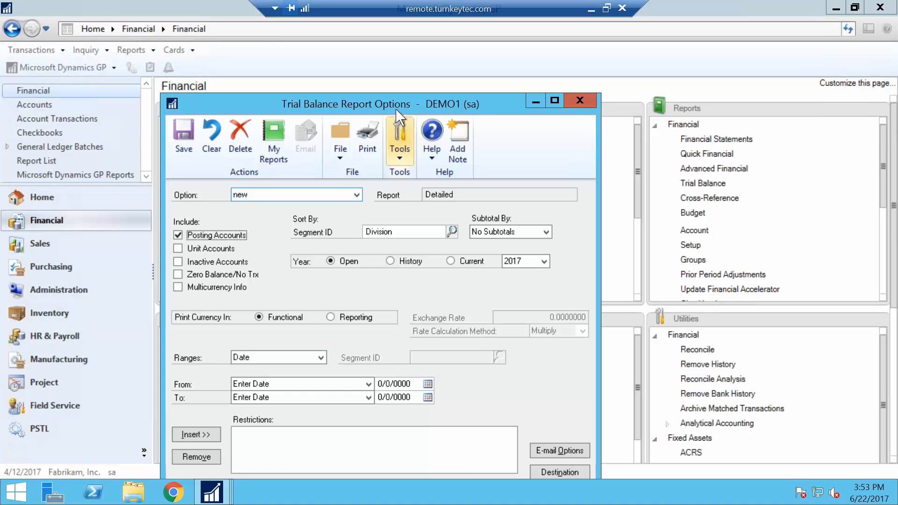
pyautogui.moveTo(396, 100); pyautogui.dragTo(285, 7)
pyautogui.click(256, 49)
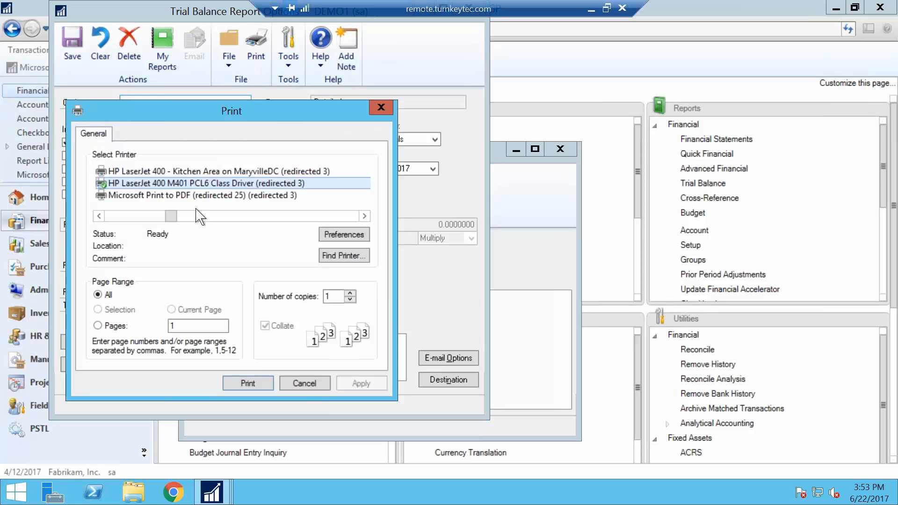
pyautogui.click(305, 384)
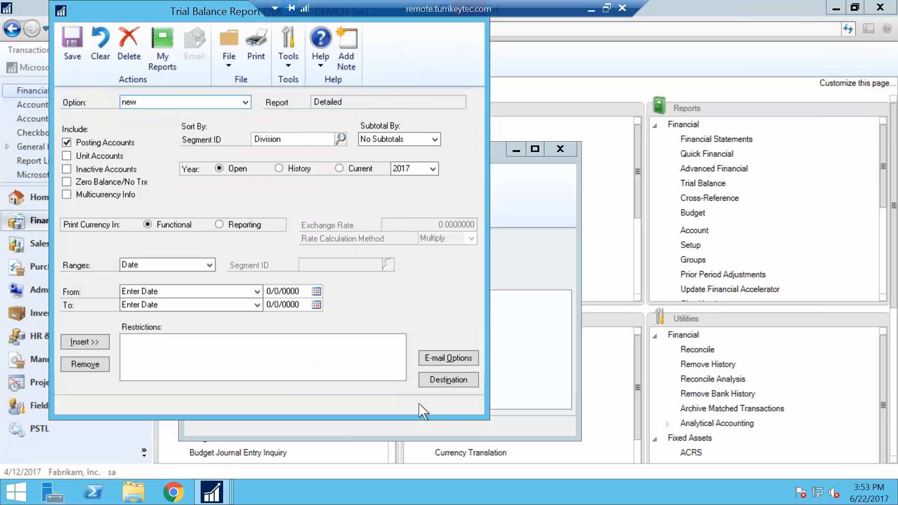
# Step: Set the trial balance report's destination to the screen instead of the printer and run the report
pyautogui.click(440, 379)
pyautogui.click(323, 255)
pyautogui.click(322, 268)
pyautogui.click(509, 359)
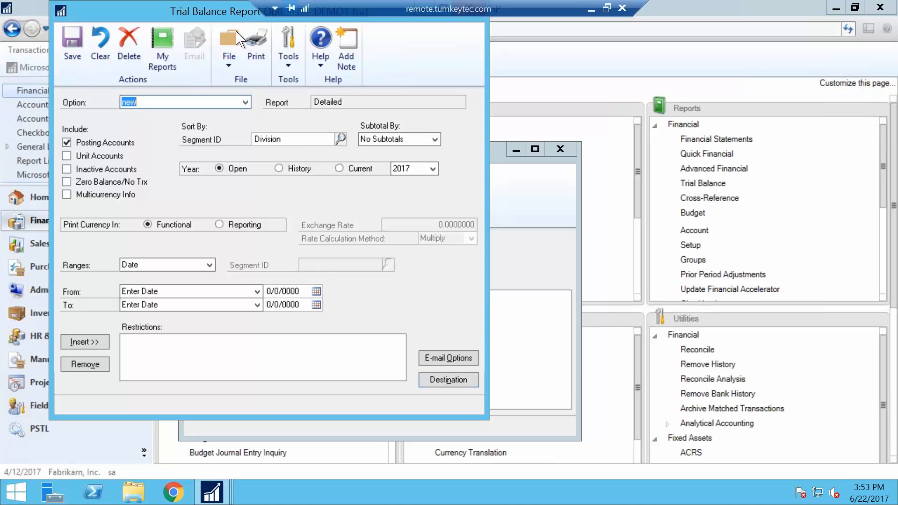
pyautogui.click(261, 41)
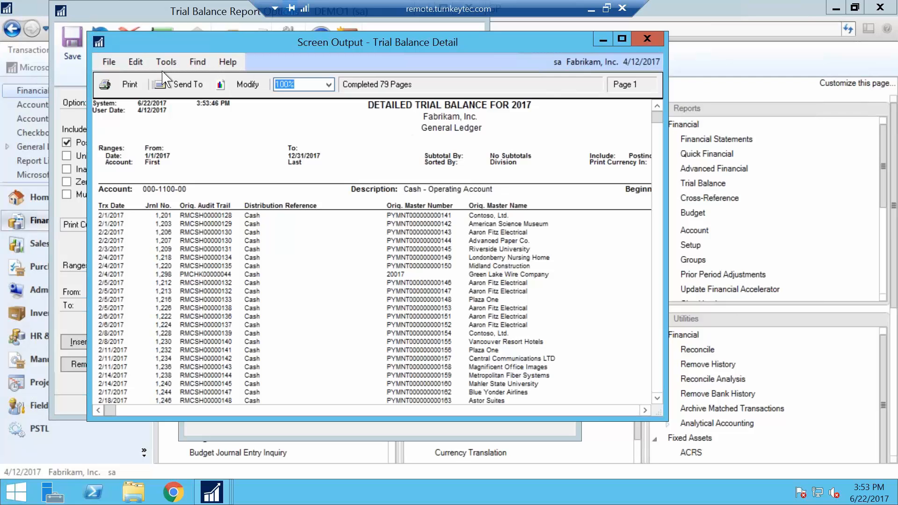
# Step: View the Find prompt for the Trial Balance Detail output and dismiss it without searching
pyautogui.click(197, 62)
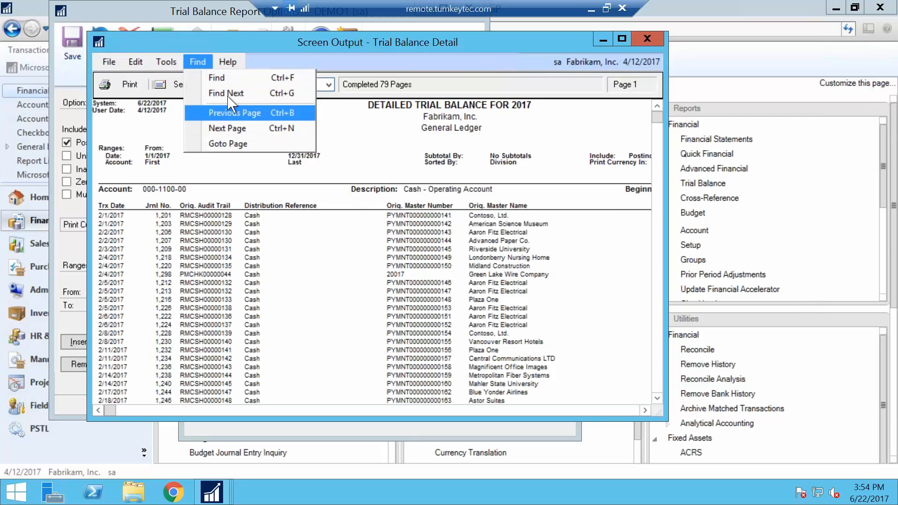
pyautogui.click(227, 78)
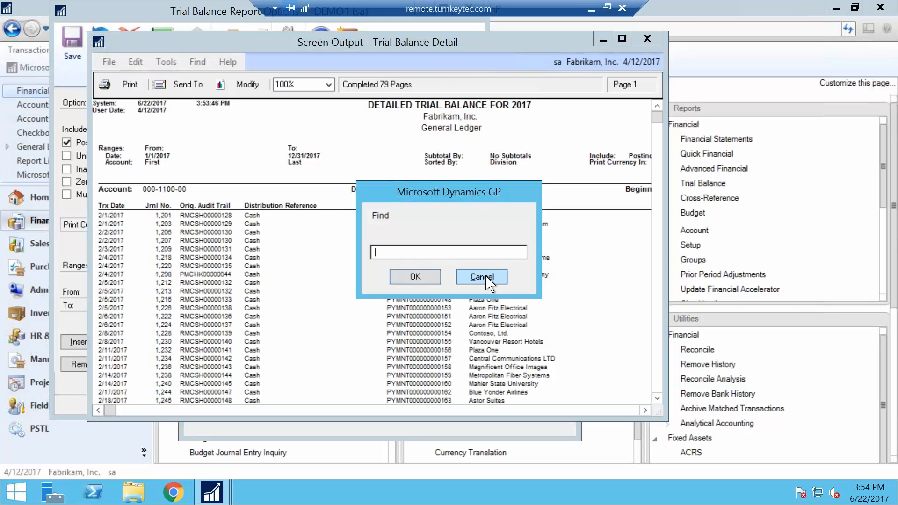
pyautogui.press('Escape')
# Step: Advance the trial balance output to the next page and jump to page 78
pyautogui.click(197, 62)
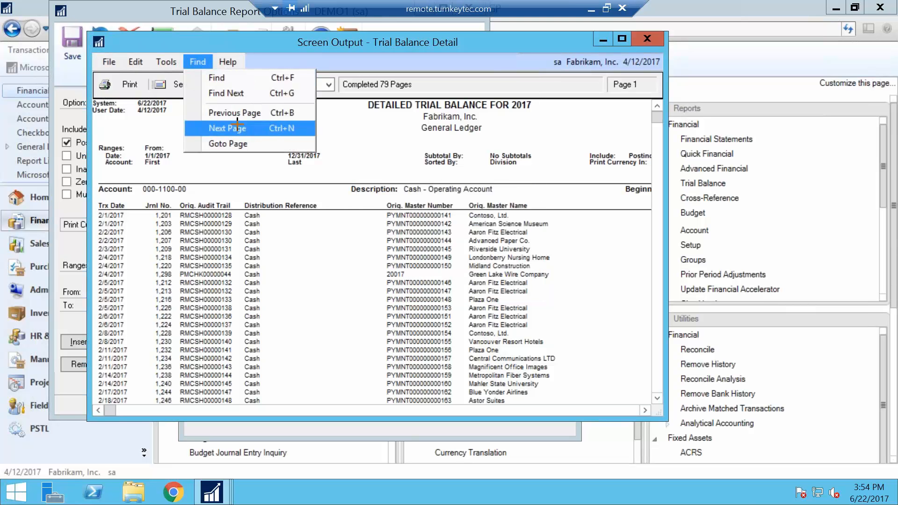
pyautogui.click(238, 127)
pyautogui.click(197, 62)
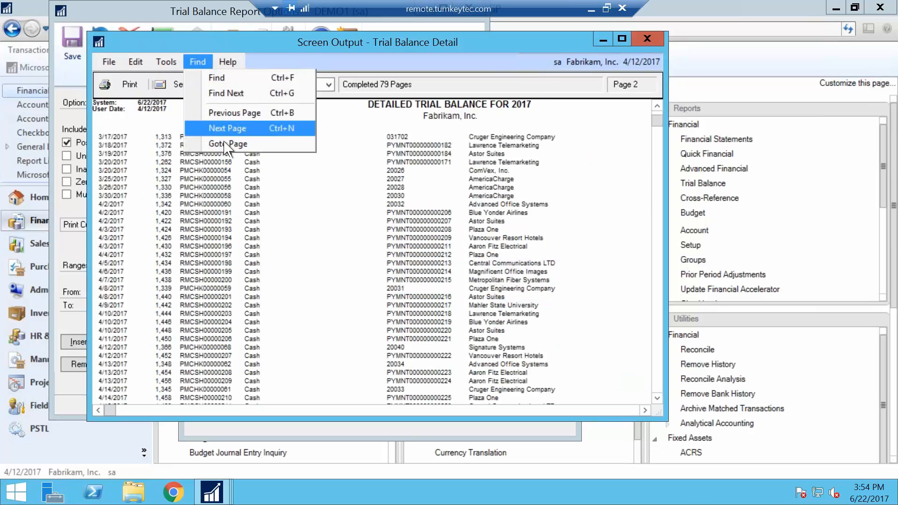
pyautogui.click(224, 142)
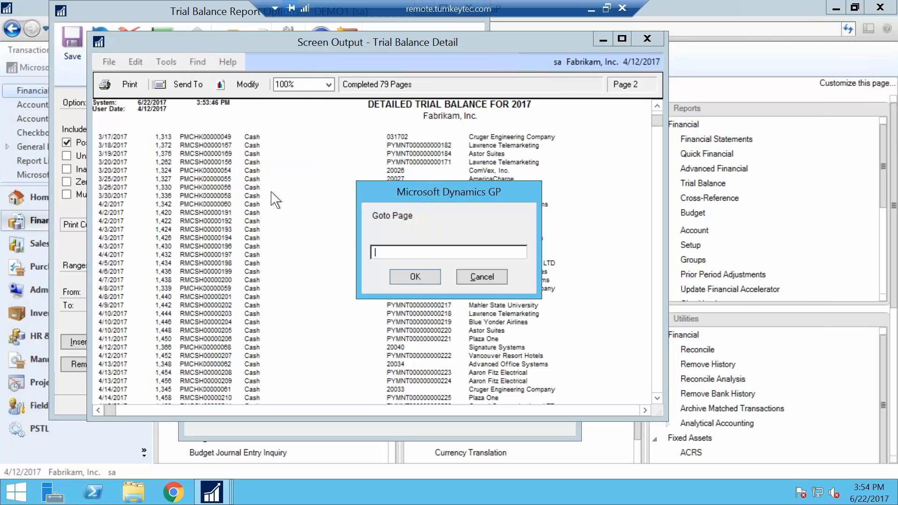
pyautogui.press('Return')
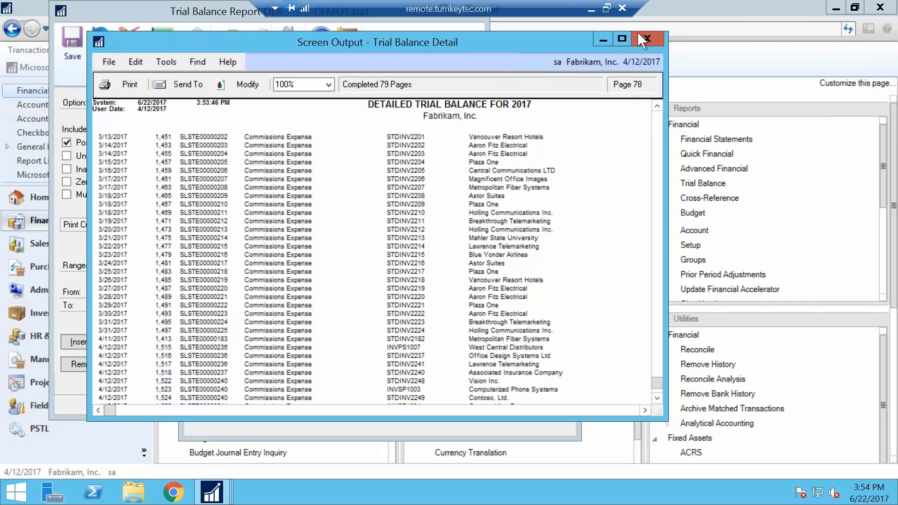
# Step: Select the 3/15/2017 line of journal 1,457 in the report, bring up the text search prompt and cancel it
pyautogui.click(322, 161)
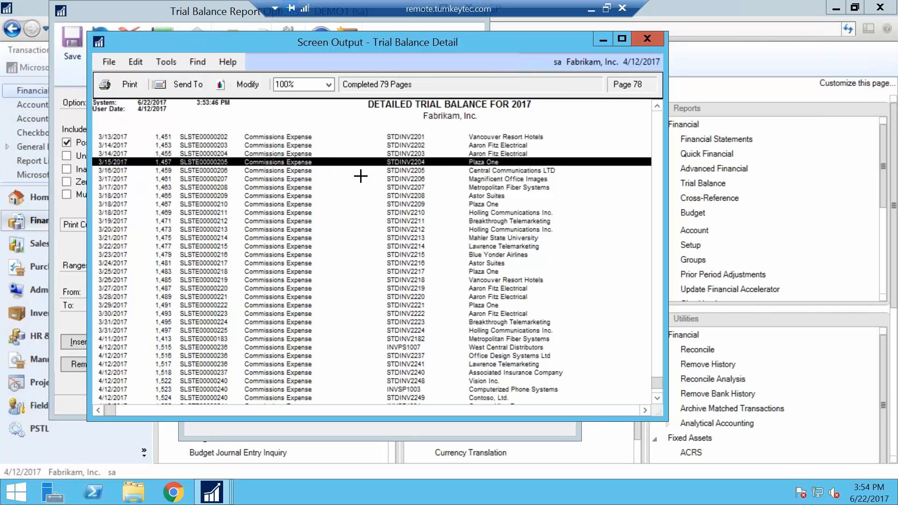
pyautogui.hotkey('ctrl', 'f')
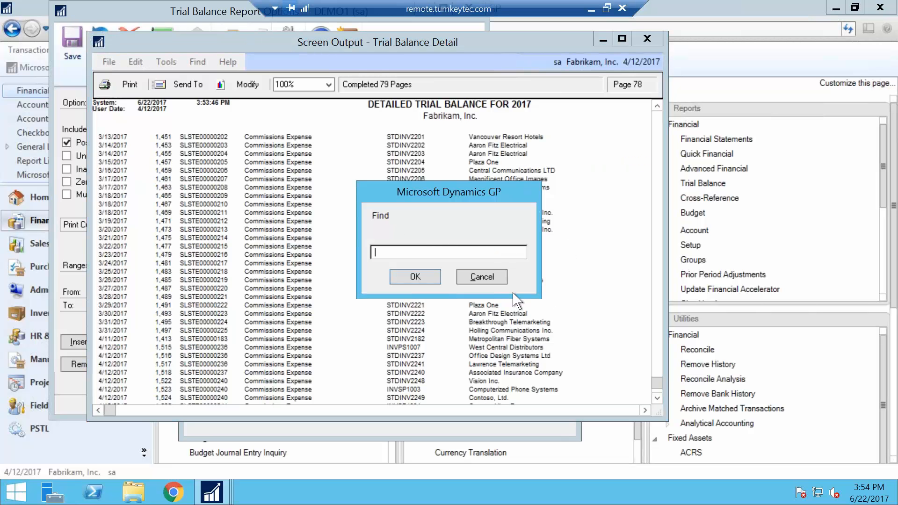
pyautogui.click(489, 278)
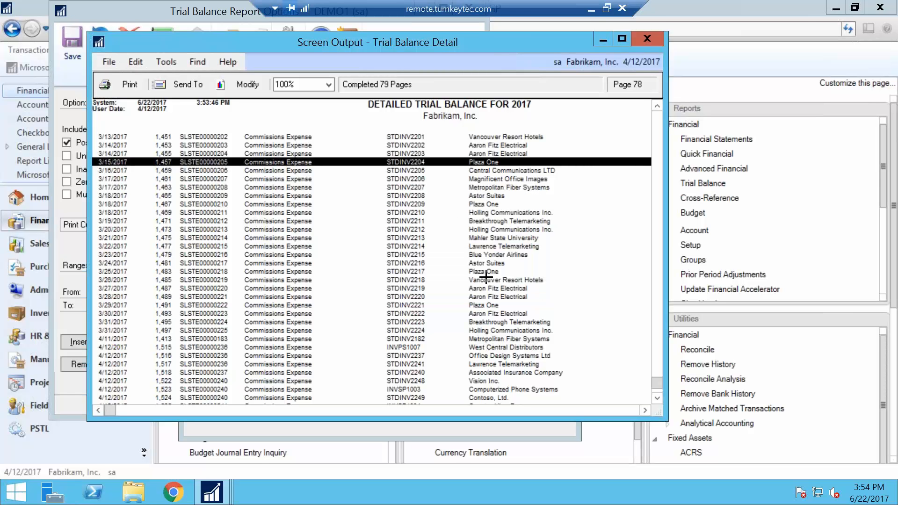